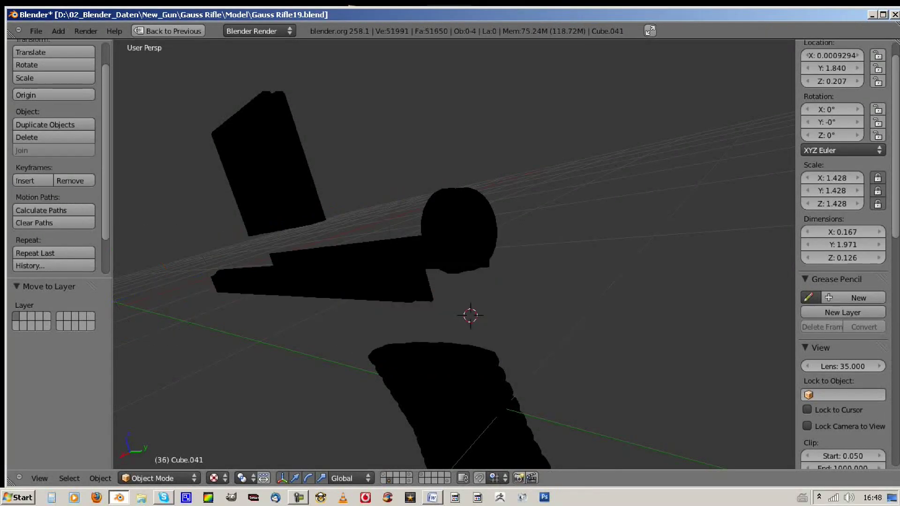
# - Undo to restore the shaded whole-gun view beside the baked Nor.png normal map
pyautogui.hotkey('ctrl', 'z')
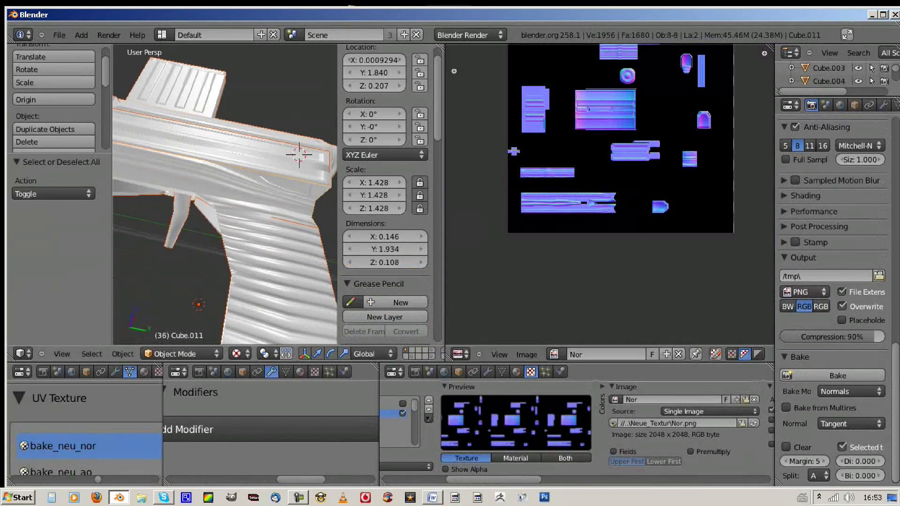
# - In a maximized UV editor, move a grip UV island and flip it along Y
pyautogui.press('Tab')
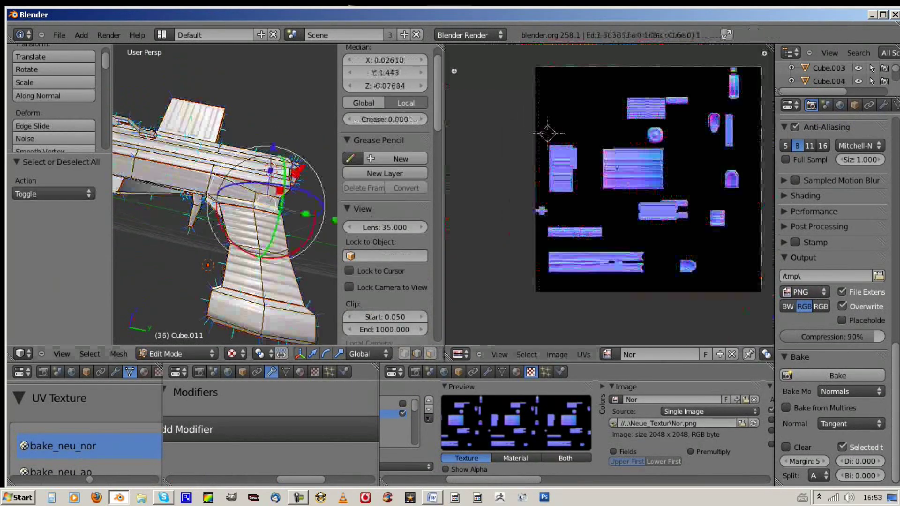
pyautogui.hotkey('ctrl', 'Up')
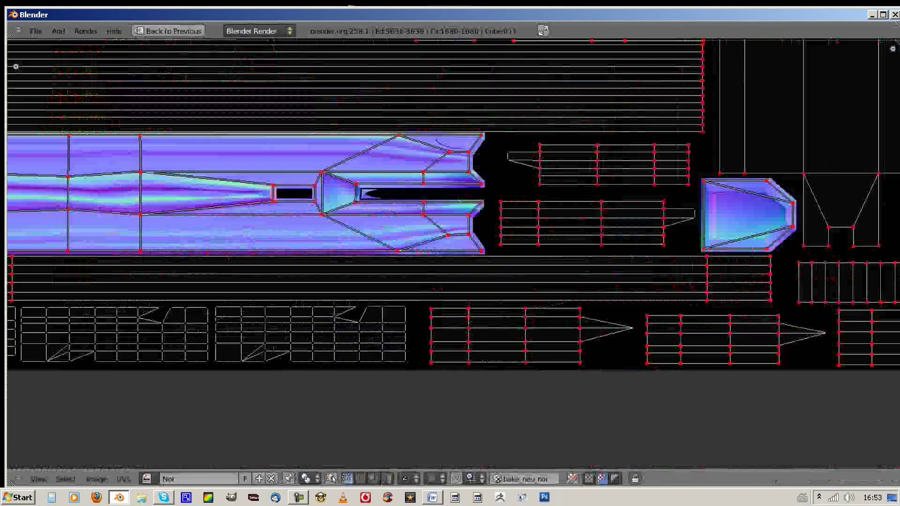
pyautogui.press('g')
pyautogui.press('Return')
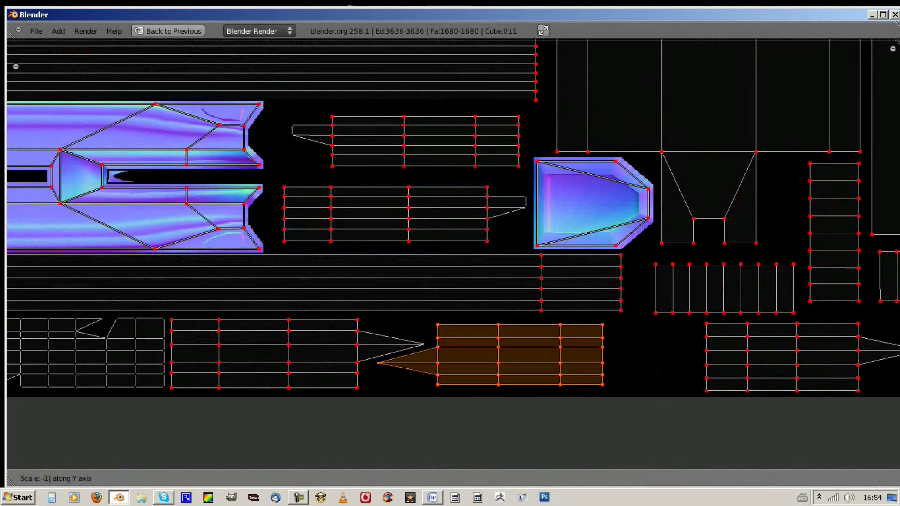
pyautogui.press('g')
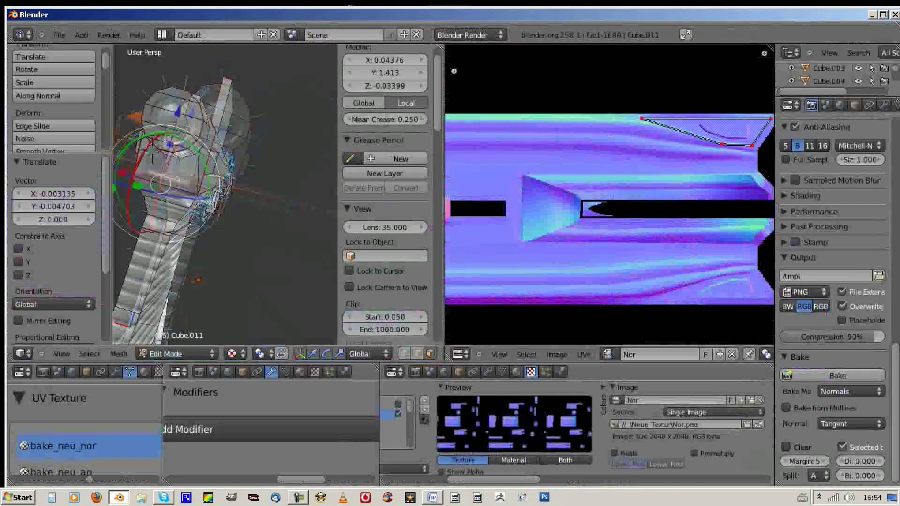
pyautogui.scroll(-2, 610, 197)
pyautogui.scroll(-2, 609, 197)
# - Move another grip UV island into free space on the normal map layout
pyautogui.hotkey('ctrl', 'Up')
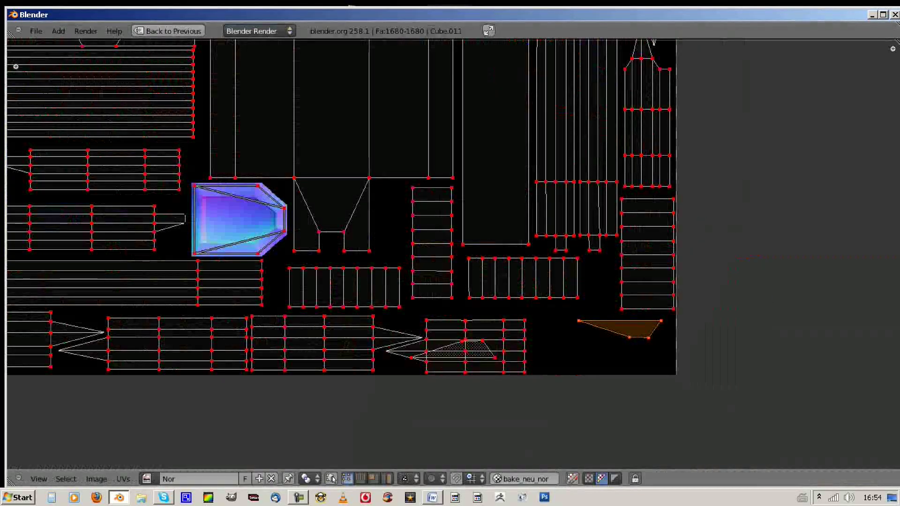
pyautogui.scroll(-1, 121, 111)
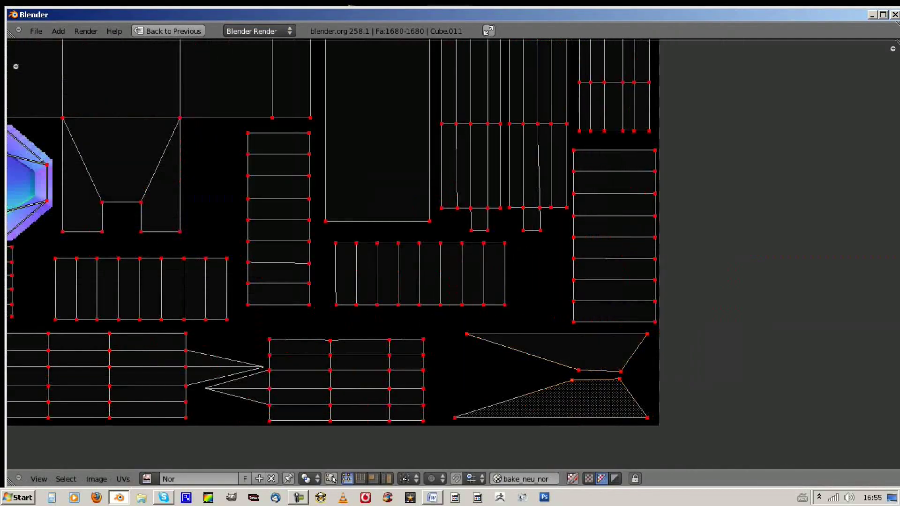
pyautogui.scroll(-1, 121, 111)
pyautogui.scroll(-2, 121, 111)
pyautogui.scroll(2, 410, 145)
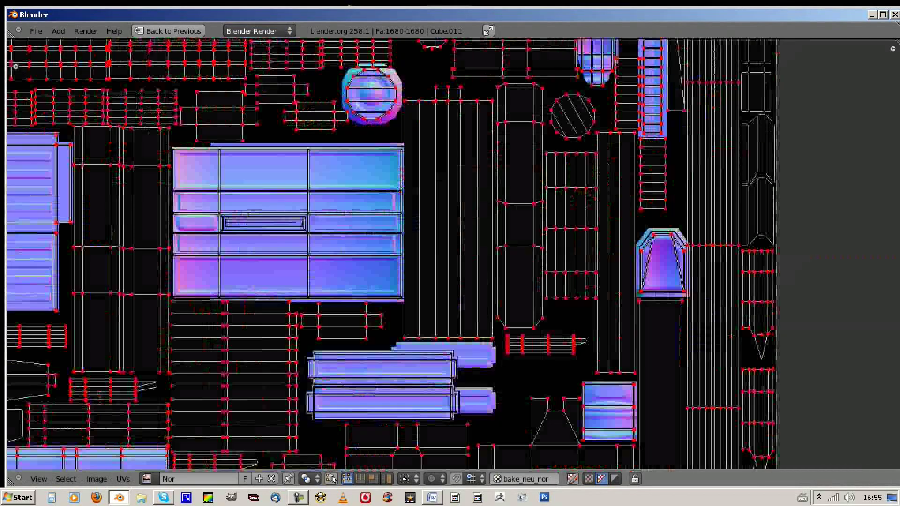
pyautogui.scroll(-3, 392, 253)
pyautogui.scroll(3, 391, 253)
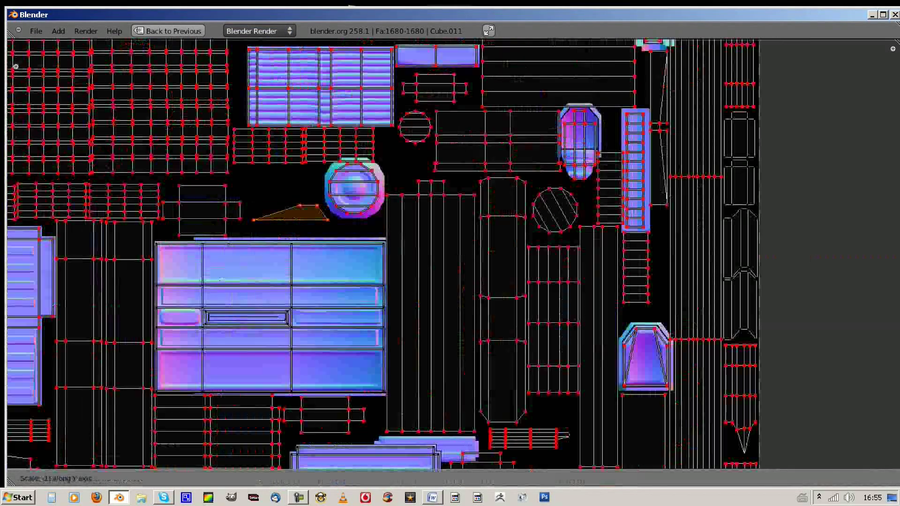
pyautogui.press('g')
pyautogui.scroll(-1, 391, 253)
pyautogui.scroll(2, 391, 253)
pyautogui.press('Return')
pyautogui.scroll(-4, 392, 253)
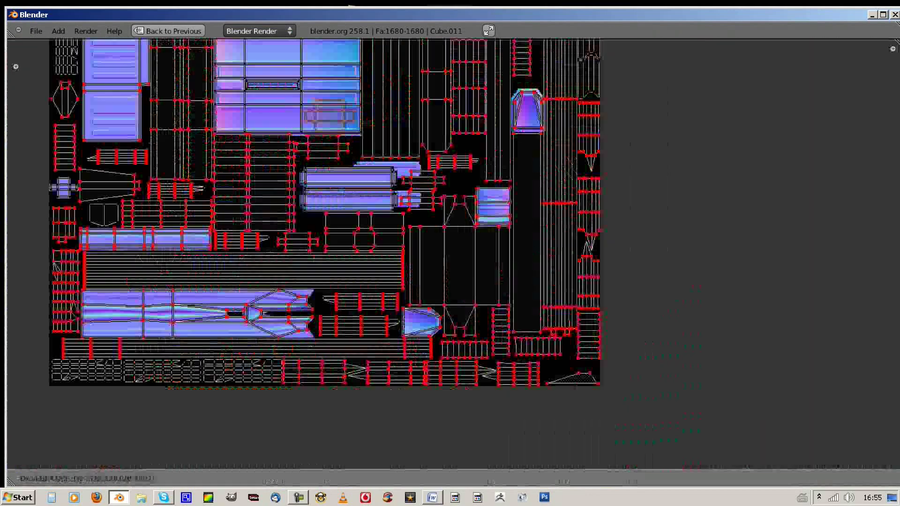
pyautogui.scroll(-2, 391, 253)
pyautogui.scroll(4, 174, 117)
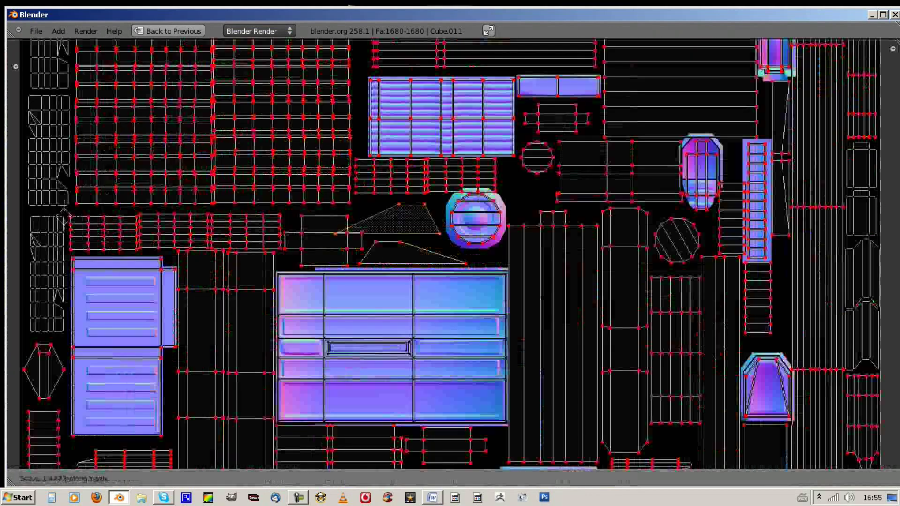
pyautogui.scroll(2, 65, 213)
pyautogui.scroll(-5, 64, 213)
pyautogui.scroll(5, 29, 239)
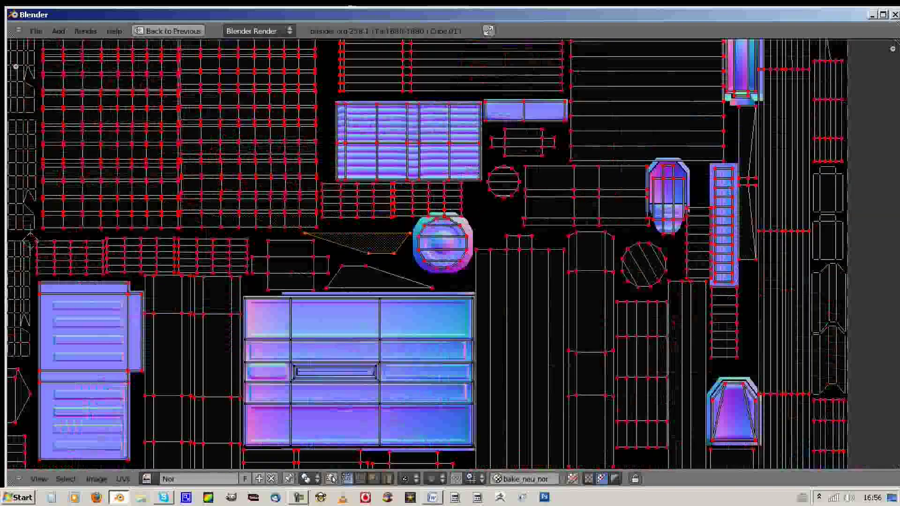
pyautogui.hotkey('ctrl', 'Up')
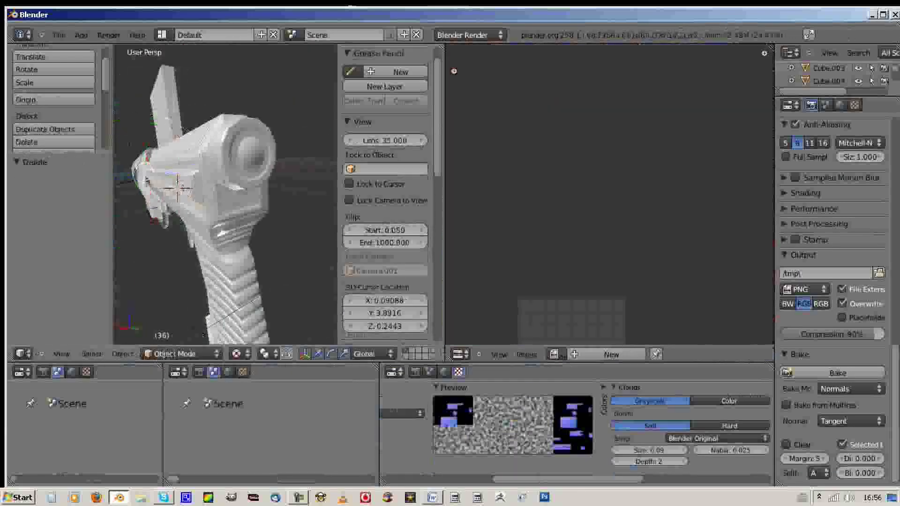
# - Select the rifle part and zoom in on its mesh in a maximized 3D view
pyautogui.press('Tab')
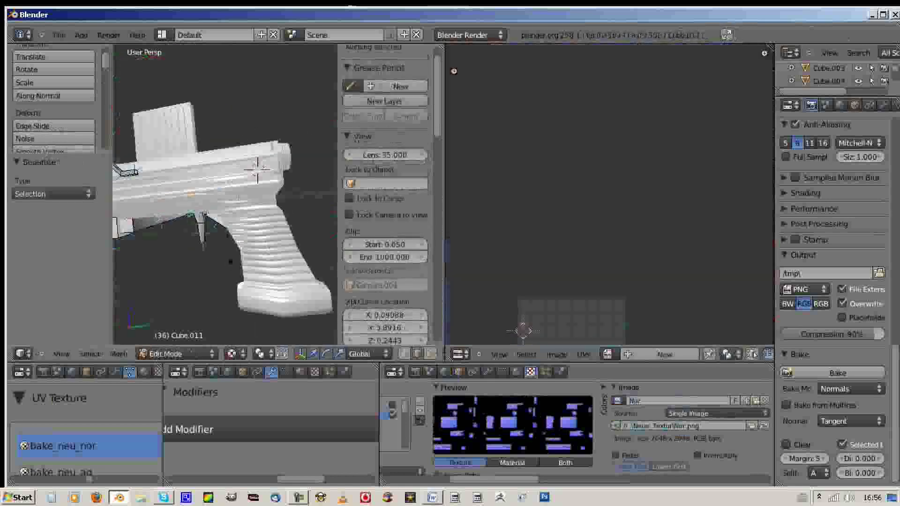
pyautogui.press('Tab')
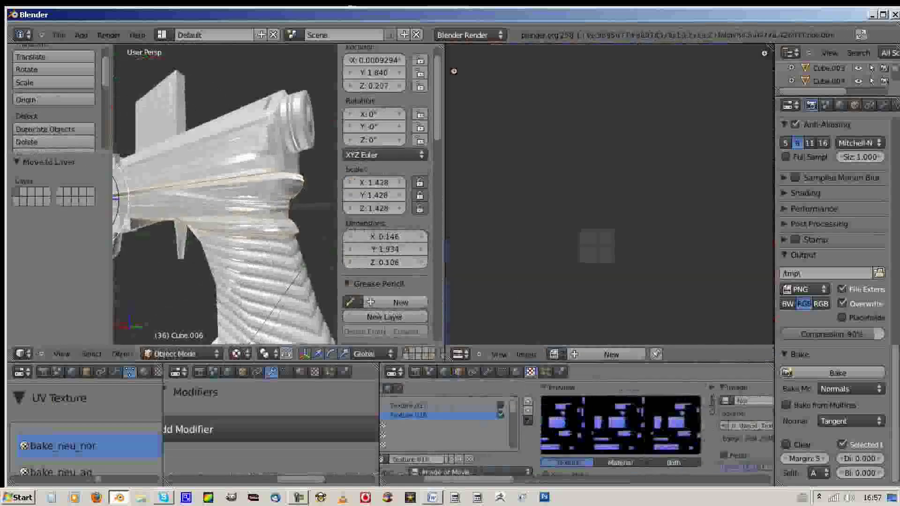
pyautogui.scroll(2, 225, 187)
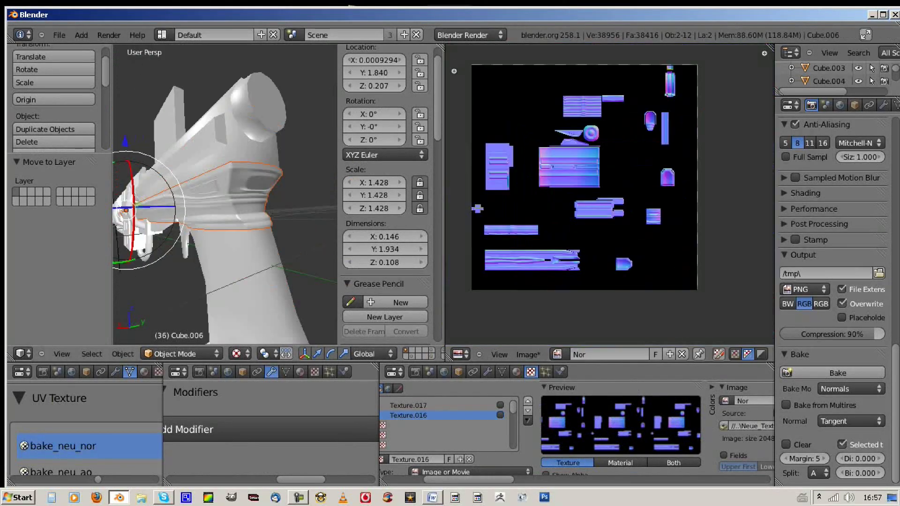
pyautogui.hotkey('ctrl', 'Up')
pyautogui.scroll(-2, 454, 253)
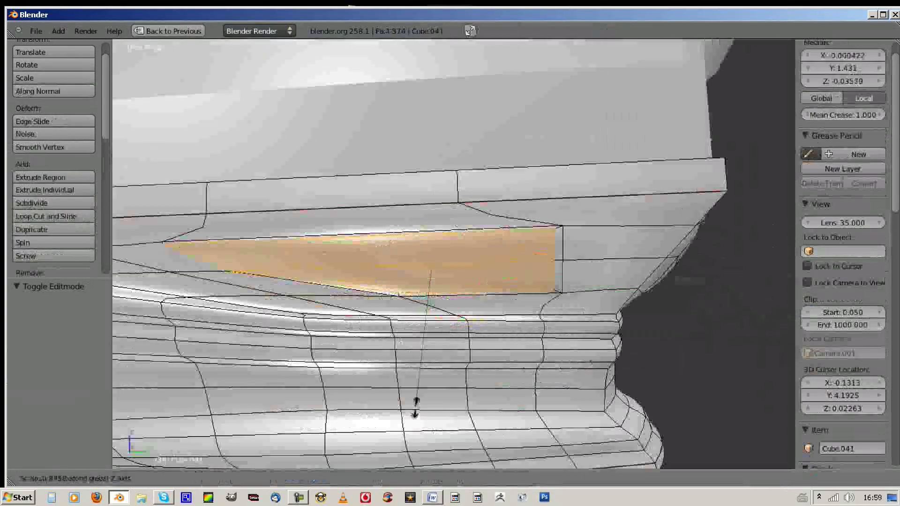
# - Confirm the face scaling on the rifle part's mesh
pyautogui.click(661, 242)
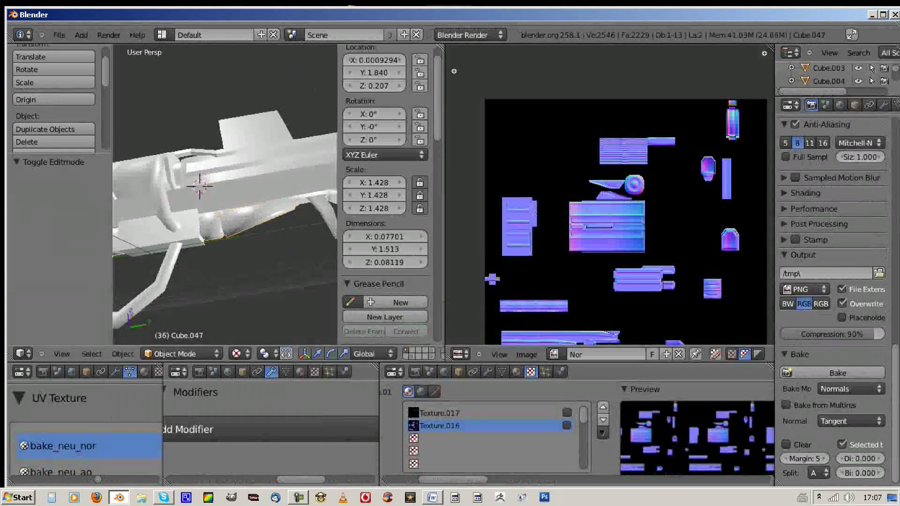
# - Add a Subdivision Surface modifier to the rail and edit its square notches with all selected
pyautogui.click(187, 429)
pyautogui.click(85, 374)
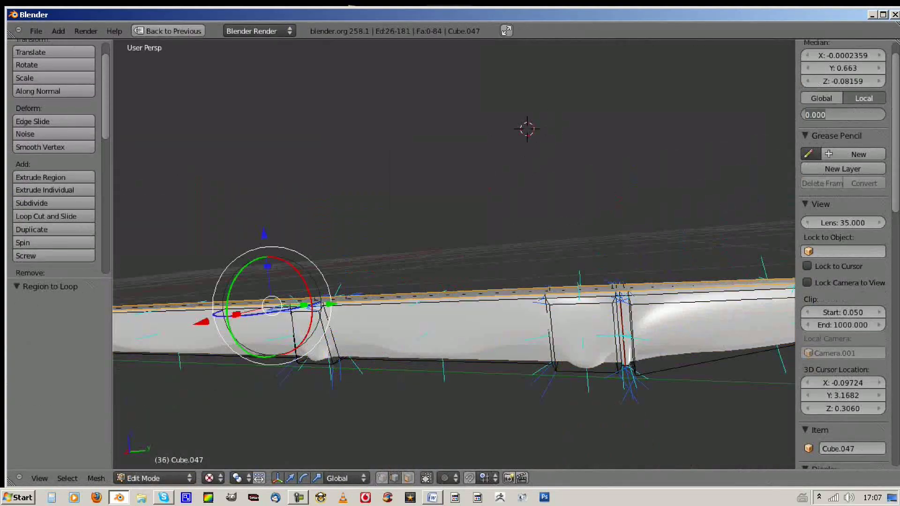
pyautogui.moveTo(450, 235); pyautogui.dragTo(515, 211, button='middle')
pyautogui.press('a')
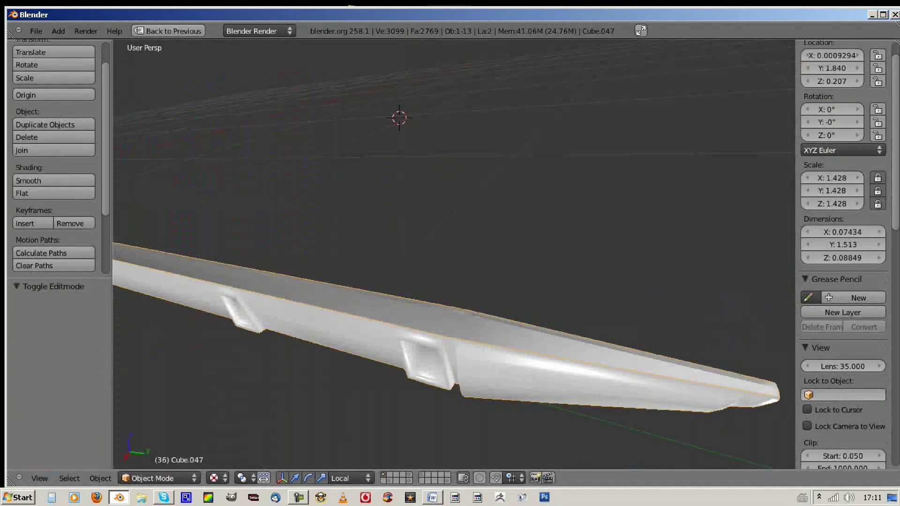
pyautogui.press('a')
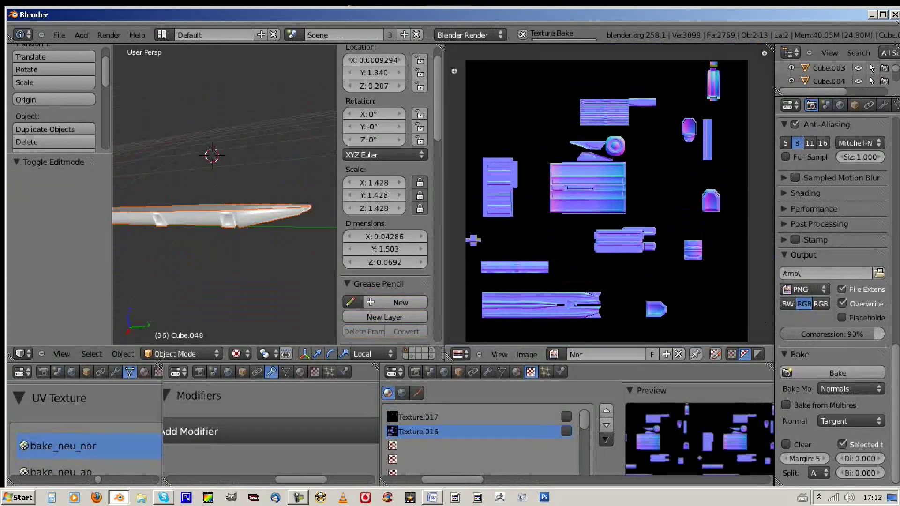
# - Bring the rail's area of the baked normal map into view and inspect it maximized
pyautogui.scroll(5, 609, 202)
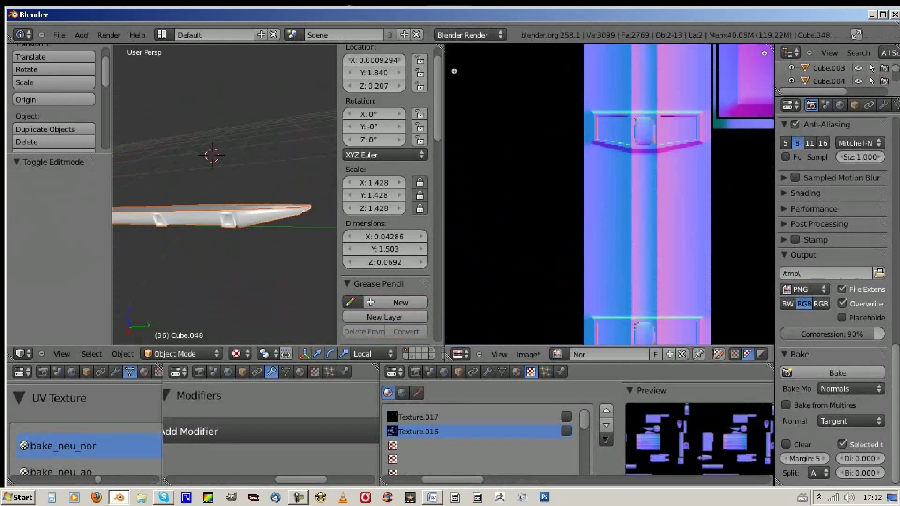
pyautogui.moveTo(609, 201); pyautogui.dragTo(586, 234, button='middle')
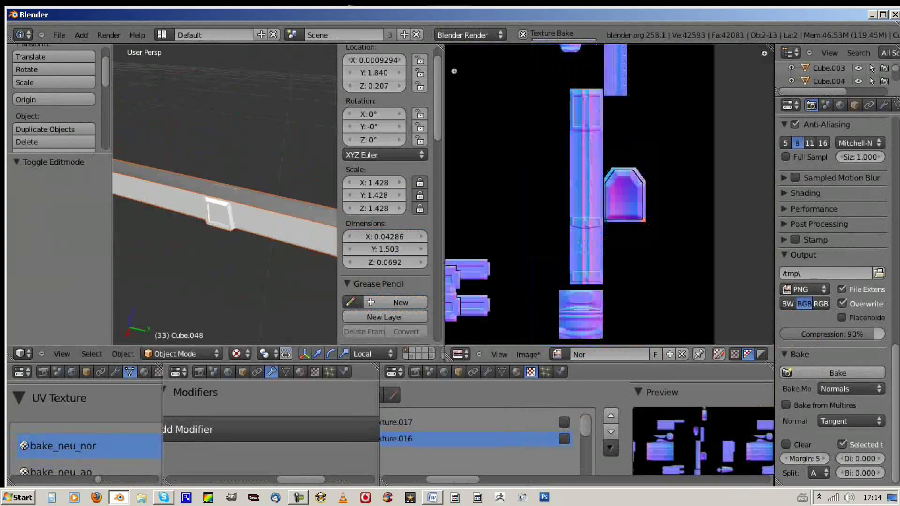
pyautogui.hotkey('ctrl', 'Up')
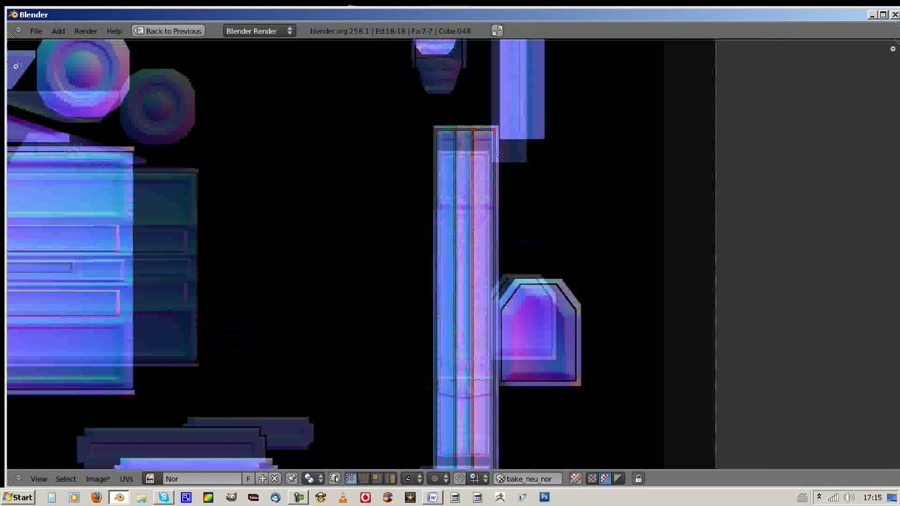
pyautogui.hotkey('ctrl', 'Down')
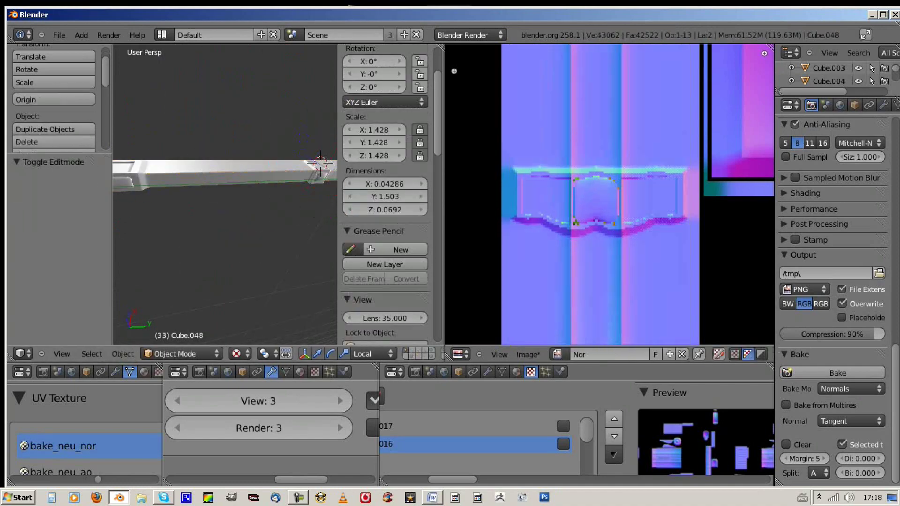
# - Select the bracket geometry and convert the selected region to its boundary loop
pyautogui.press('Tab')
pyautogui.press('a')
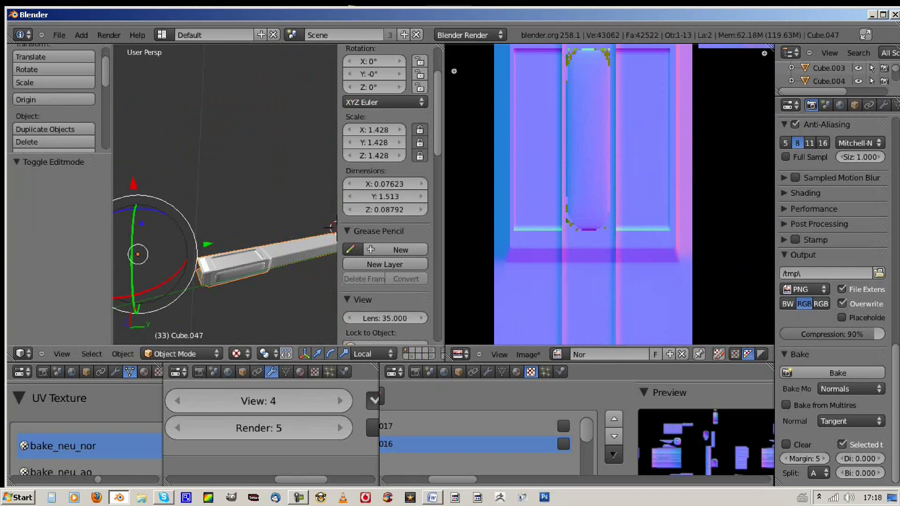
pyautogui.press('Tab')
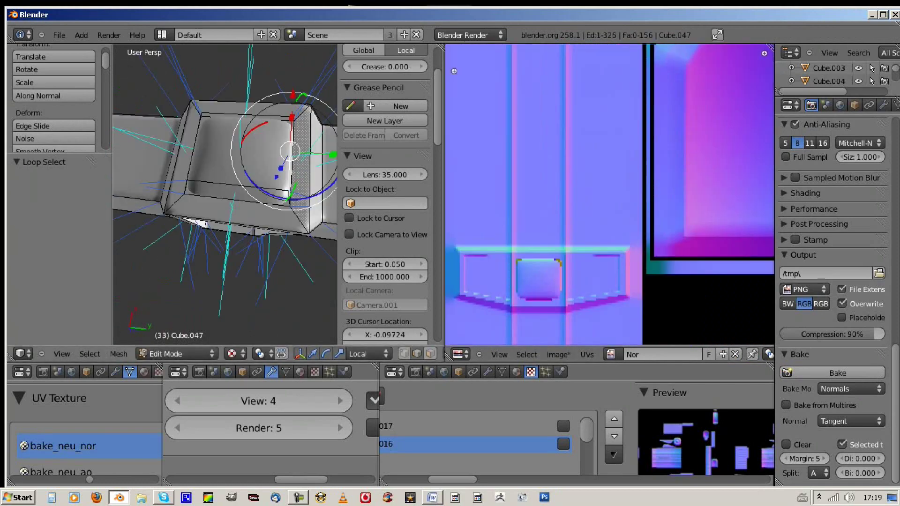
pyautogui.press('Tab')
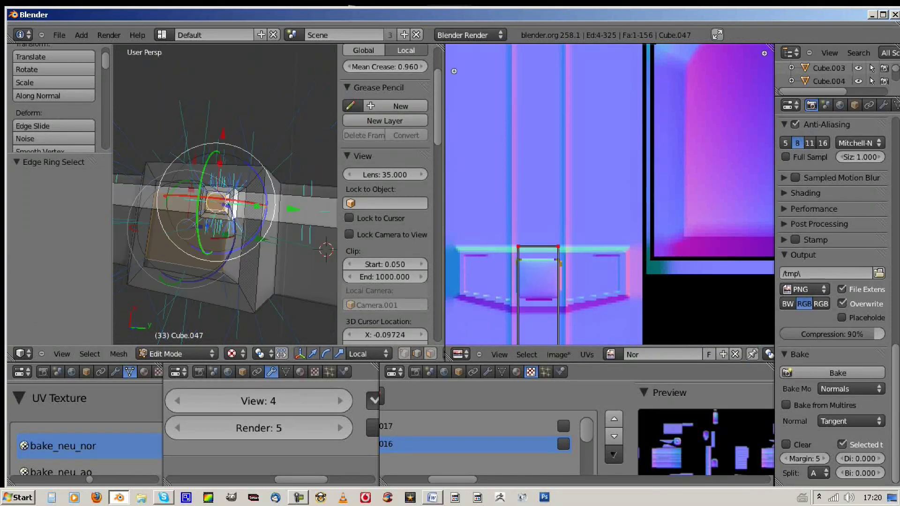
pyautogui.press('a')
pyautogui.press('Tab')
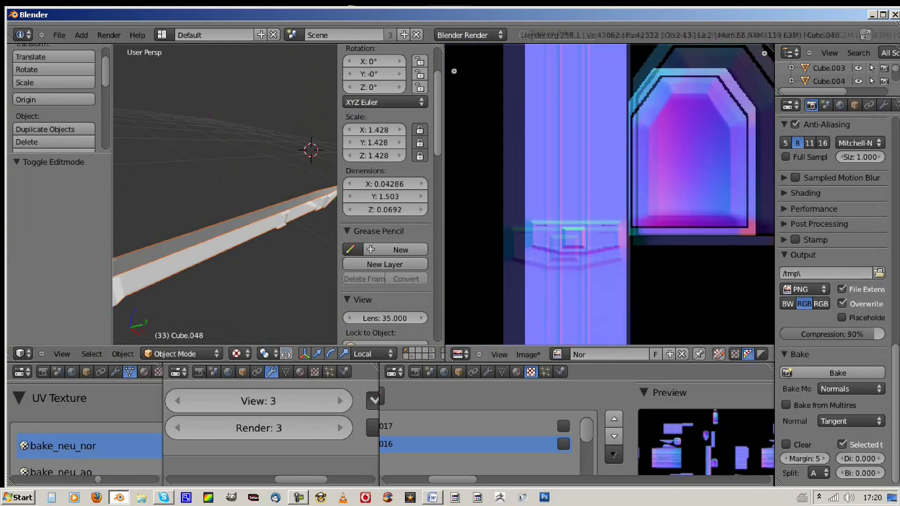
pyautogui.hotkey('ctrl', 'e')
pyautogui.click(230, 243)
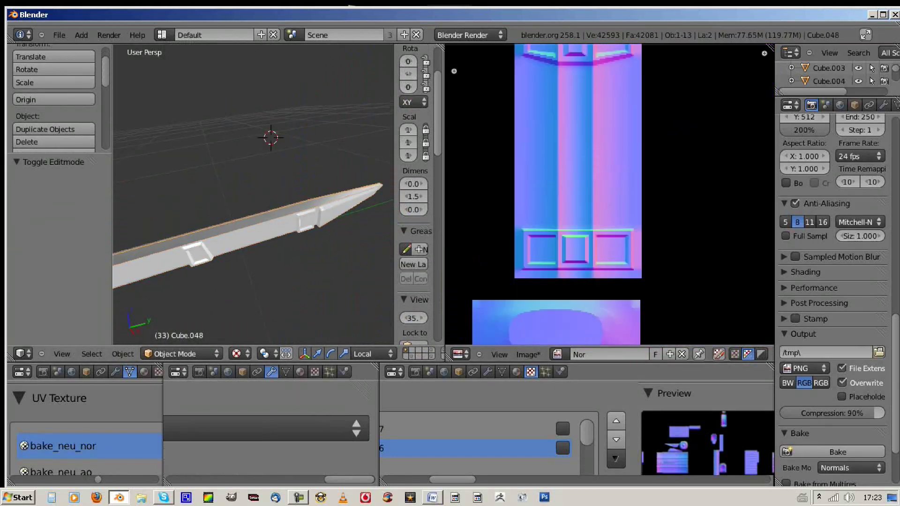
# - Pan the normal-map image to its lower part and orbit to a top-down view
pyautogui.moveTo(610, 187); pyautogui.dragTo(588, 232, button='middle')
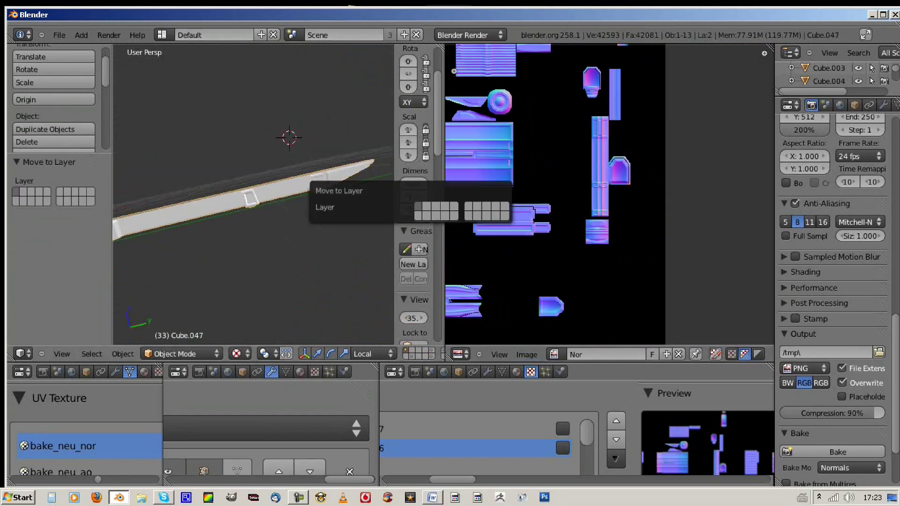
pyautogui.moveTo(253, 195); pyautogui.dragTo(281, 155, button='middle')
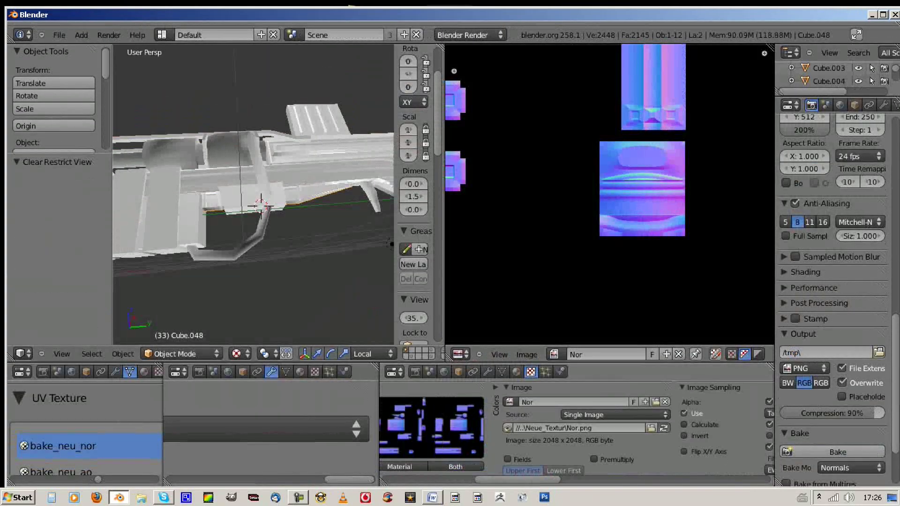
# - Shrink the blade piece's faces along their normals and add a Subsurf modifier
pyautogui.hotkey('ctrl', 'Up')
pyautogui.moveTo(392, 244); pyautogui.dragTo(422, 281, button='middle')
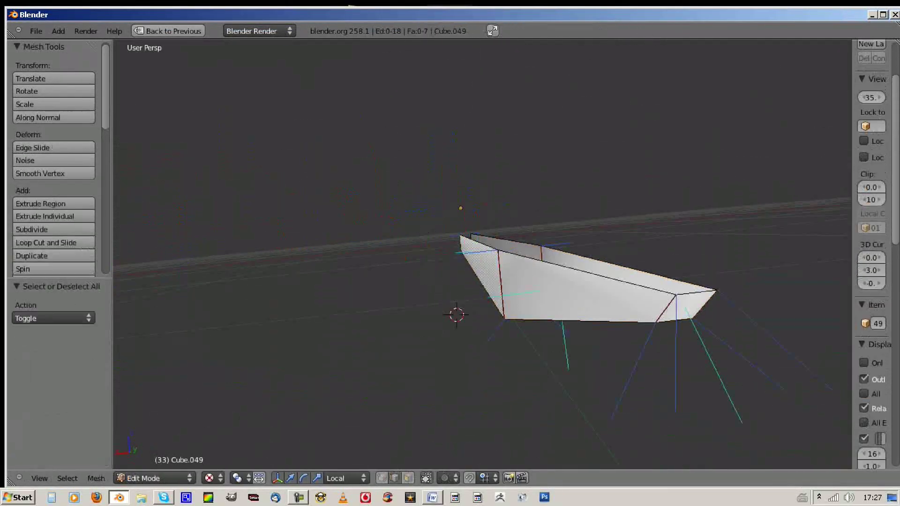
pyautogui.press('a')
pyautogui.hotkey('alt', 's')
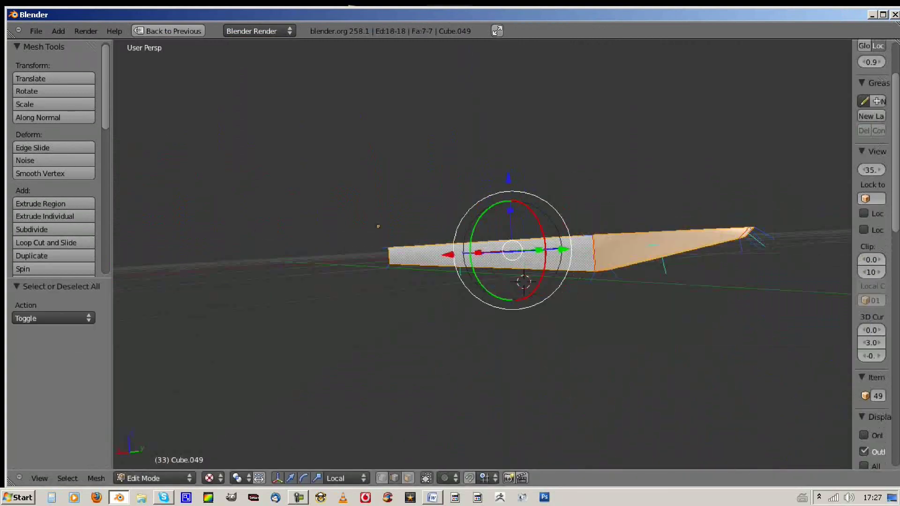
pyautogui.hotkey('ctrl', '1')
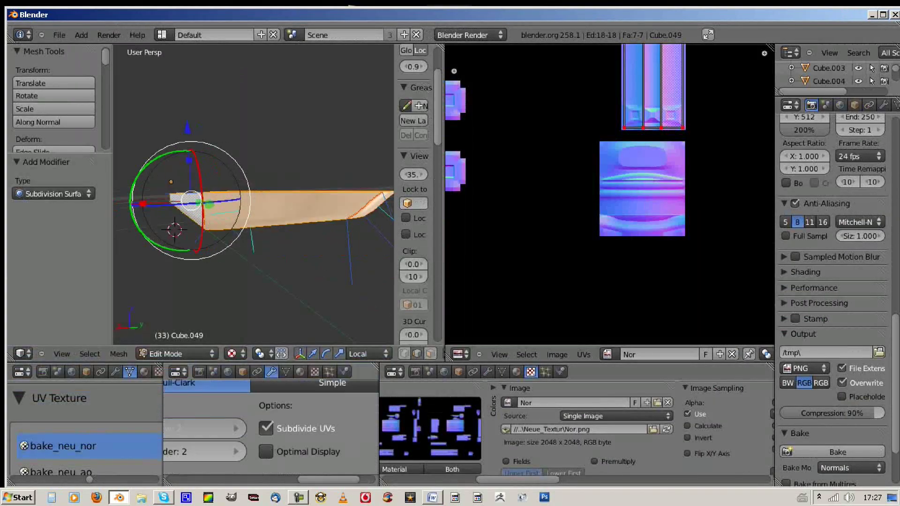
# - Widen the properties sidebar and view the smoothed blade diagonally in Object Mode
pyautogui.hotkey('ctrl', 'Up')
pyautogui.moveTo(857, 144); pyautogui.dragTo(559, 144)
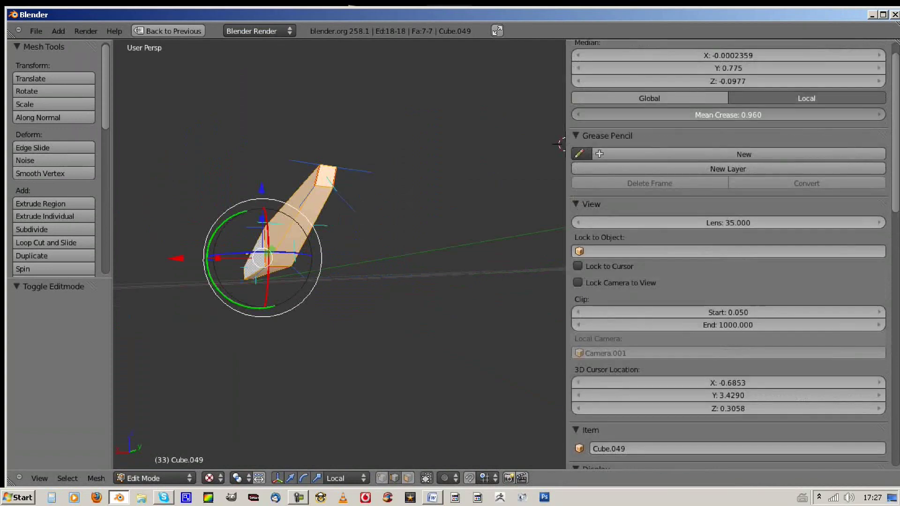
pyautogui.press('Tab')
pyautogui.scroll(5, 559, 144)
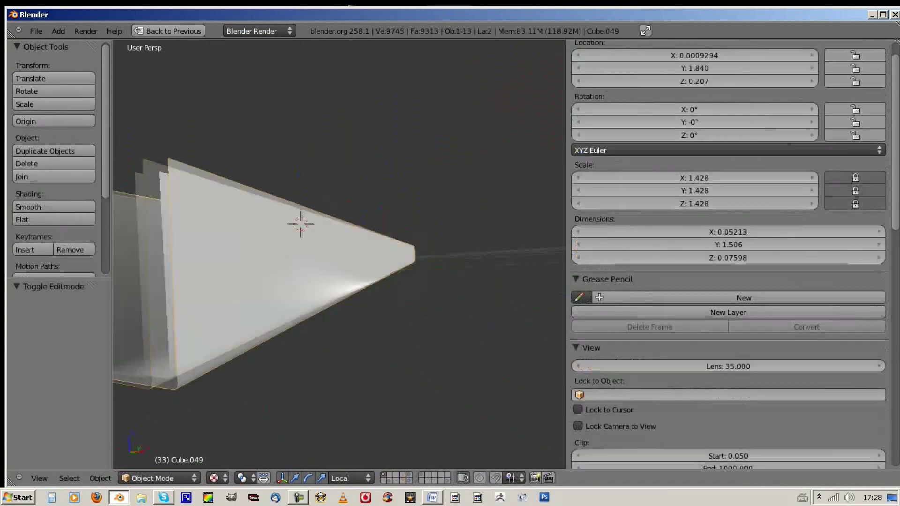
pyautogui.moveTo(298, 221)
pyautogui.mouseDown(button='middle')
pyautogui.moveTo(466, 241)
pyautogui.moveTo(356, 211)
pyautogui.mouseUp(button='middle')
# - Add a Bevel modifier to the blade and move it above the Subsurf
pyautogui.hotkey('ctrl', 'Up')
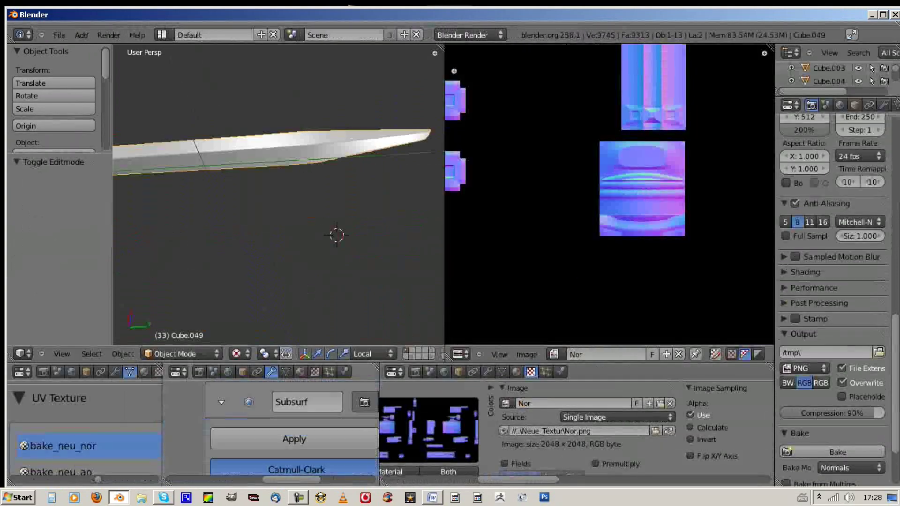
pyautogui.click(280, 404)
pyautogui.click(89, 113)
pyautogui.click(309, 385)
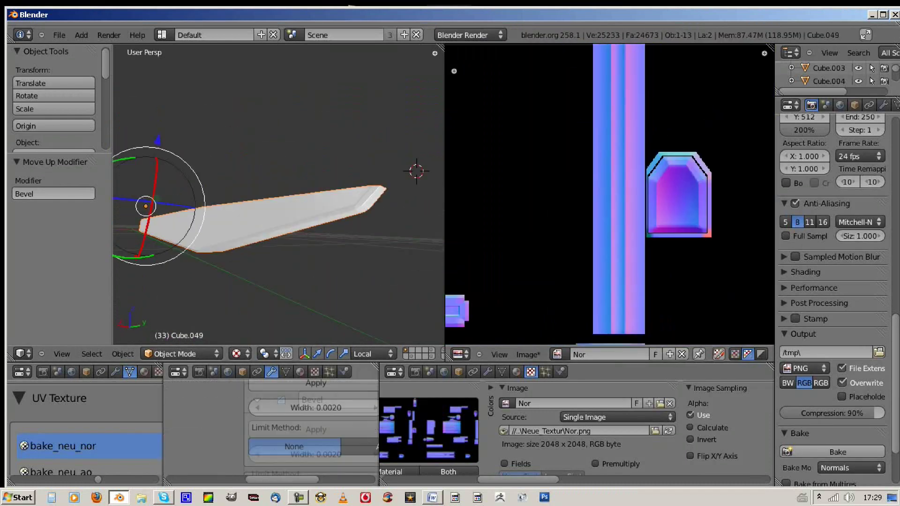
# - Show the properties sidebar and save the Nor normal-map image
pyautogui.press('n')
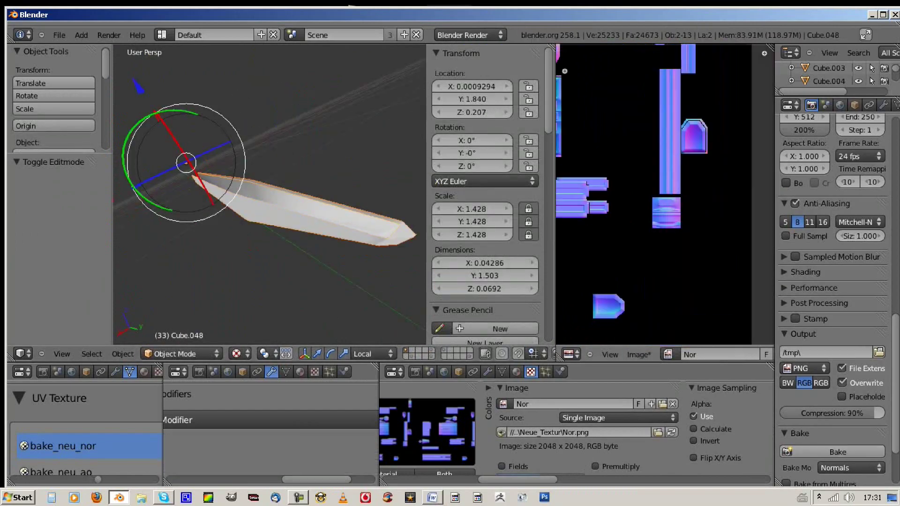
pyautogui.hotkey('alt', 's')
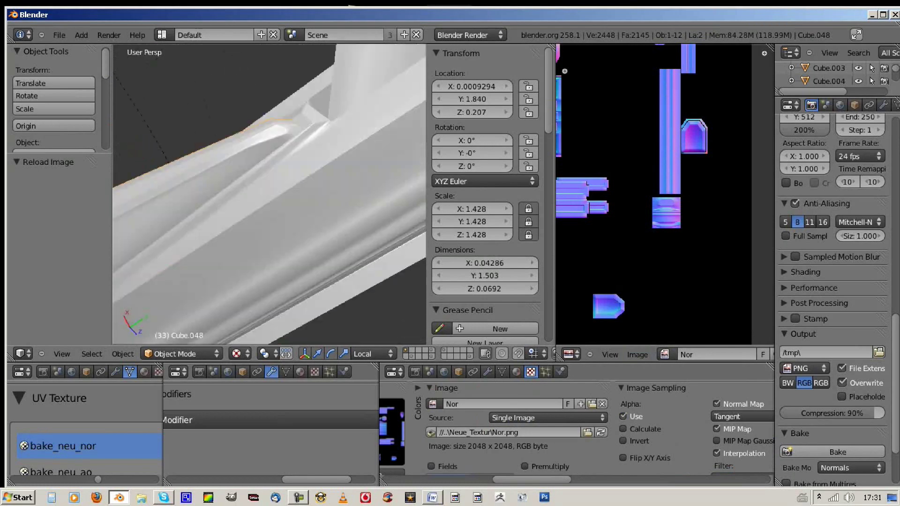
pyautogui.press('a')
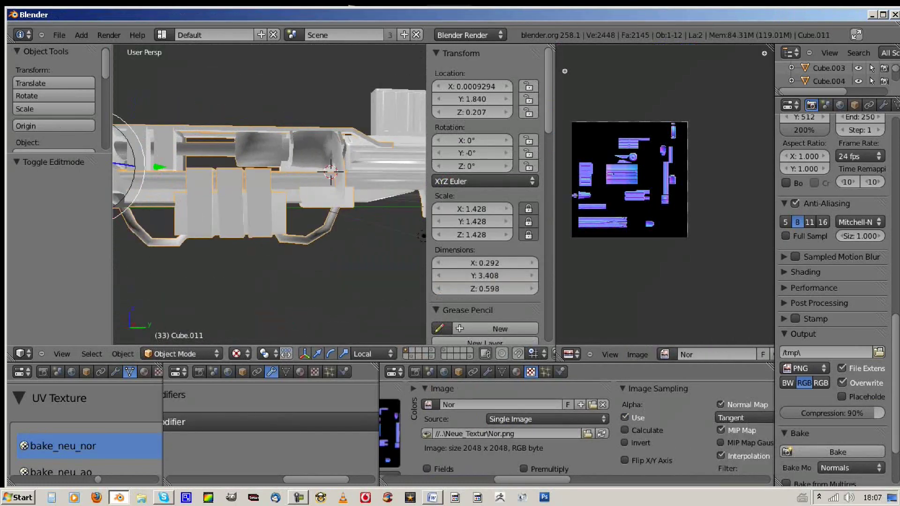
# - Duplicate the three side plates into a new piece and enter Edit Mode on the copy
pyautogui.press('Tab')
pyautogui.scroll(2, 666, 195)
pyautogui.scroll(2, 665, 194)
pyautogui.scroll(2, 270, 194)
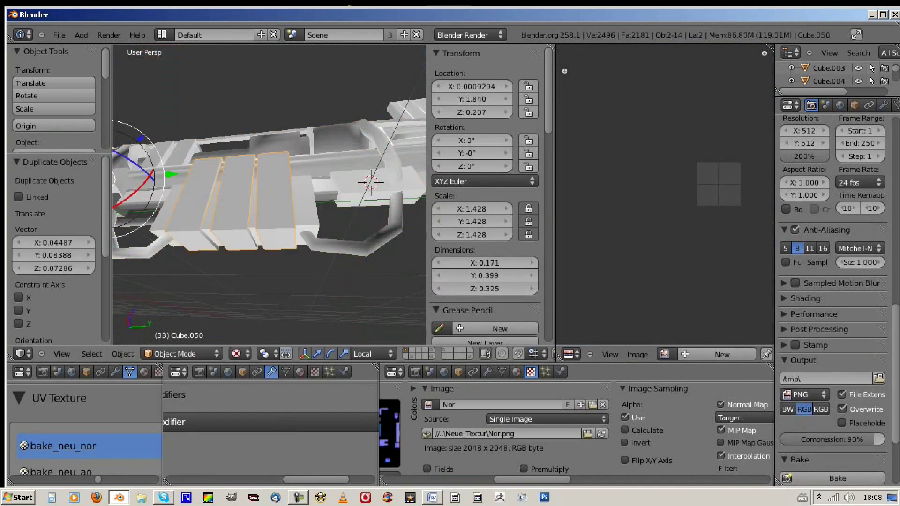
pyautogui.press('KP_Decimal')
pyautogui.press('Tab')
# - Shrink the copied plate faces slightly and shift a vertical edge ring along Y
pyautogui.click(366, 251)
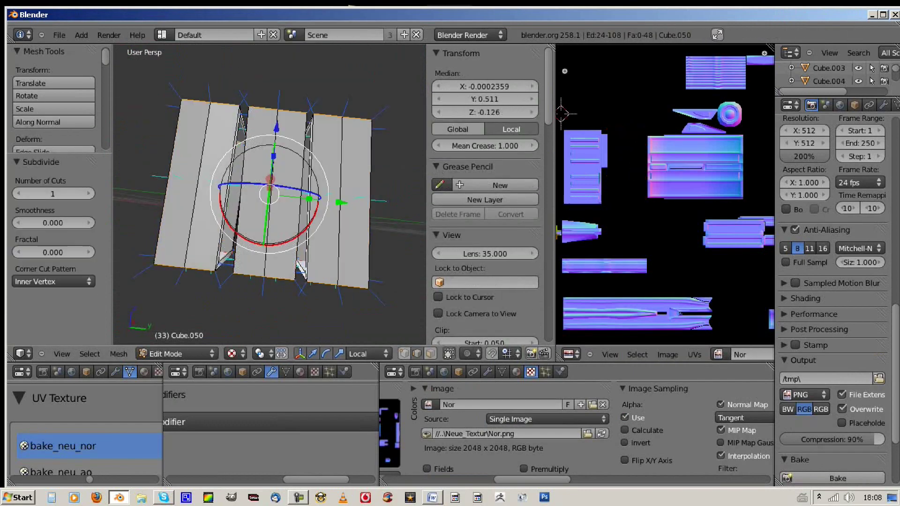
pyautogui.keyDown('ctrl'); pyautogui.keyDown('alt'); pyautogui.rightClick(258, 244); pyautogui.keyUp('alt'); pyautogui.keyUp('ctrl')
pyautogui.press('Return')
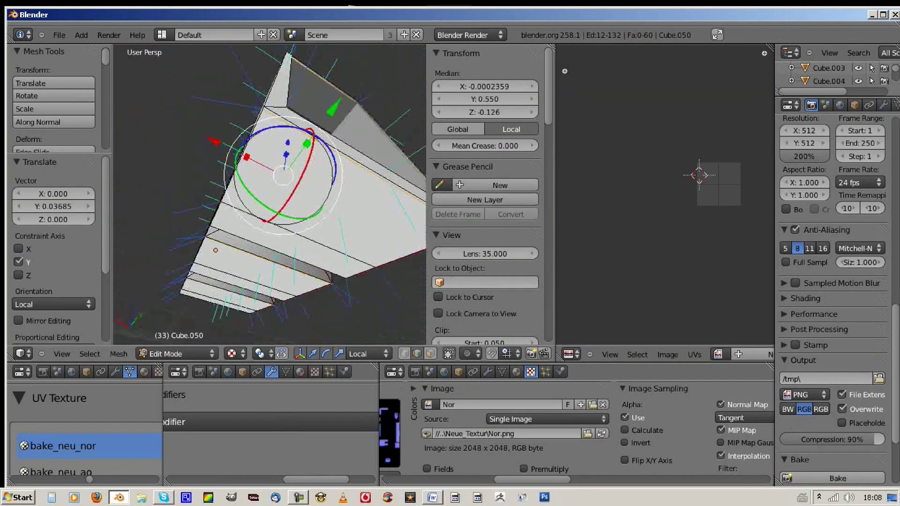
pyautogui.moveTo(270, 195); pyautogui.dragTo(281, 178, button='middle')
pyautogui.scroll(3, 270, 195)
pyautogui.scroll(-3, 270, 195)
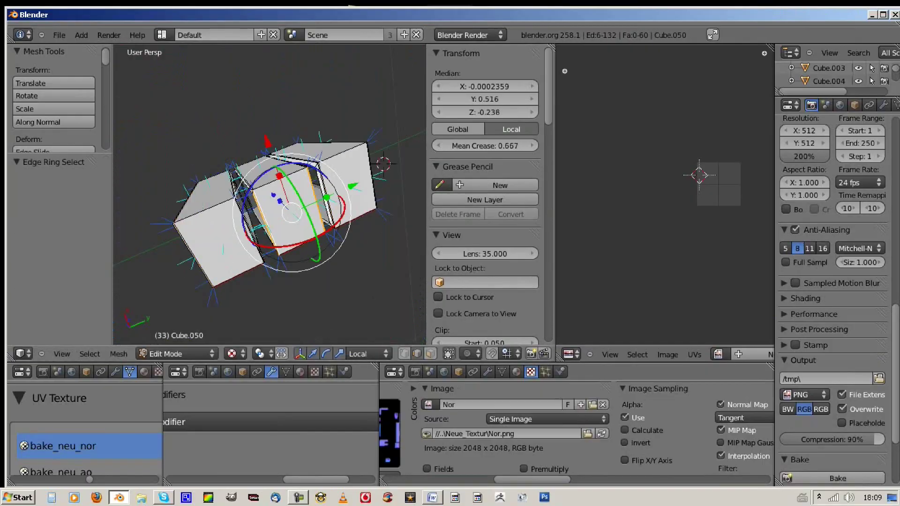
pyautogui.scroll(-5, 485, 211)
pyautogui.hotkey('ctrl', 'Up')
pyautogui.moveTo(659, 185)
pyautogui.mouseDown(button='middle')
pyautogui.moveTo(765, 167)
pyautogui.moveTo(768, 117)
pyautogui.mouseUp(button='middle')
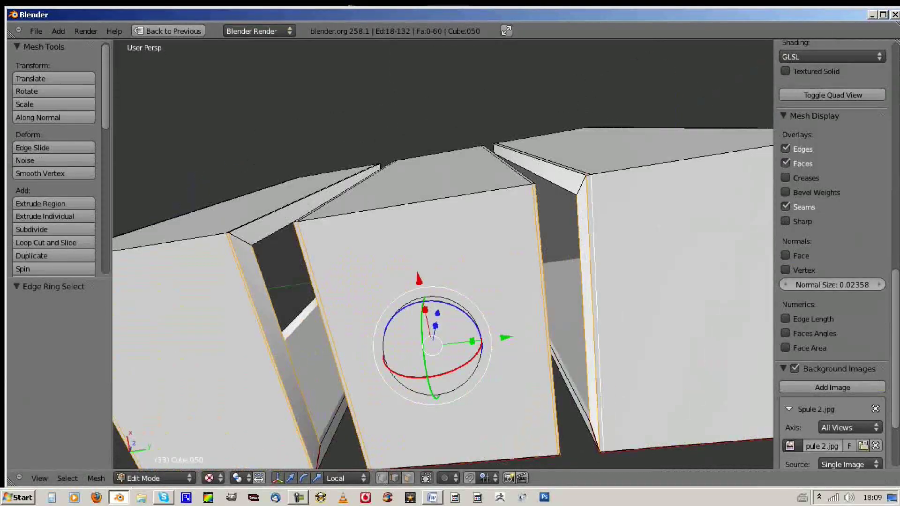
# - Add a loop cut across the plates and edge-slide it along the plate
pyautogui.scroll(-3, 443, 277)
pyautogui.scroll(3, 443, 276)
pyautogui.hotkey('ctrl', 'e')
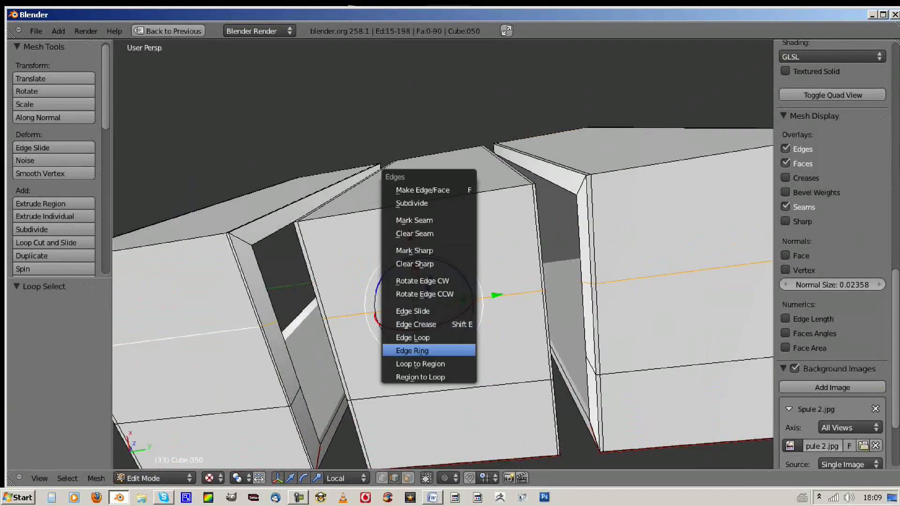
pyautogui.press('Escape')
pyautogui.moveTo(443, 276)
pyautogui.mouseDown(button='middle')
pyautogui.moveTo(422, 305)
pyautogui.moveTo(506, 225)
pyautogui.mouseUp(button='middle')
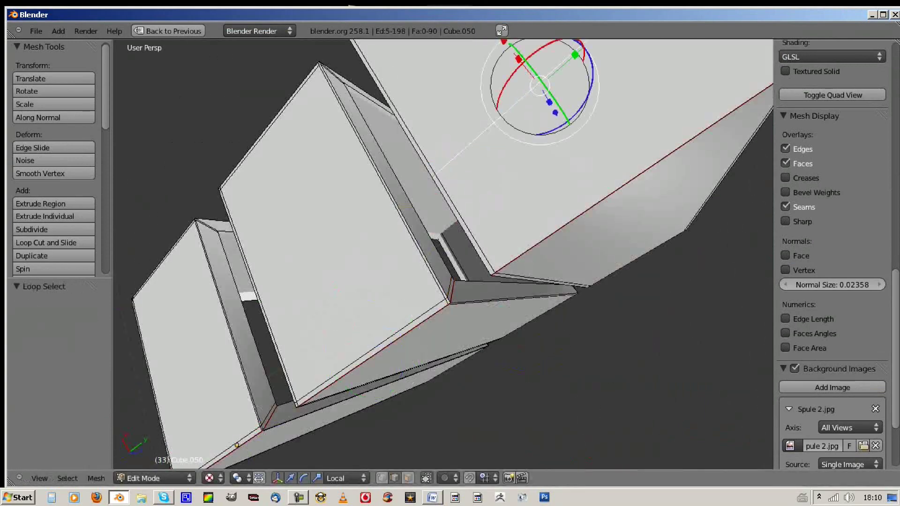
pyautogui.moveTo(443, 253)
pyautogui.mouseDown(button='middle')
pyautogui.moveTo(422, 281)
pyautogui.moveTo(446, 262)
pyautogui.mouseUp(button='middle')
pyautogui.scroll(-4, 443, 253)
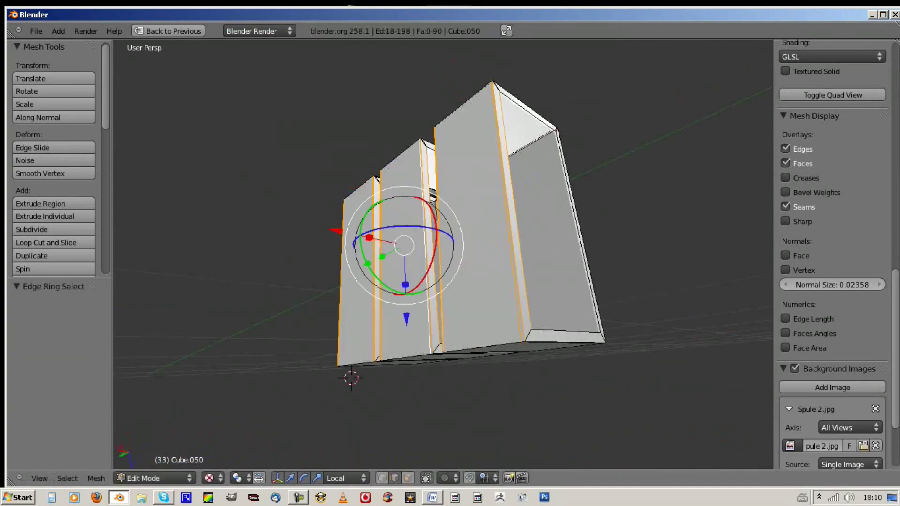
pyautogui.scroll(3, 443, 253)
pyautogui.hotkey('ctrl', 'r')
pyautogui.hotkey('ctrl', 'e')
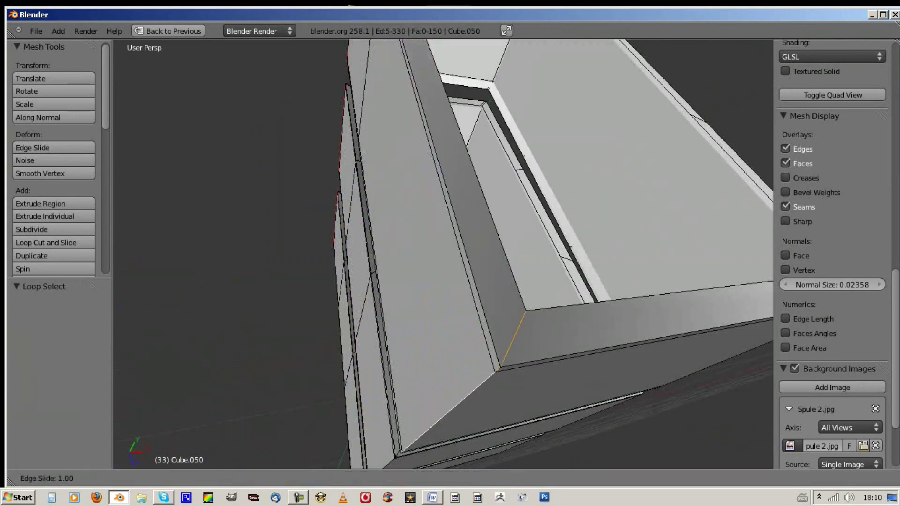
pyautogui.hotkey('ctrl', 'e')
pyautogui.click(382, 246)
# - Select an edge ring on the plates and slide it toward the plate edge
pyautogui.scroll(-4, 443, 253)
pyautogui.moveTo(445, 263); pyautogui.dragTo(469, 235, button='middle')
pyautogui.keyDown('ctrl'); pyautogui.keyDown('alt'); pyautogui.rightClick(487, 108); pyautogui.keyUp('alt'); pyautogui.keyUp('ctrl')
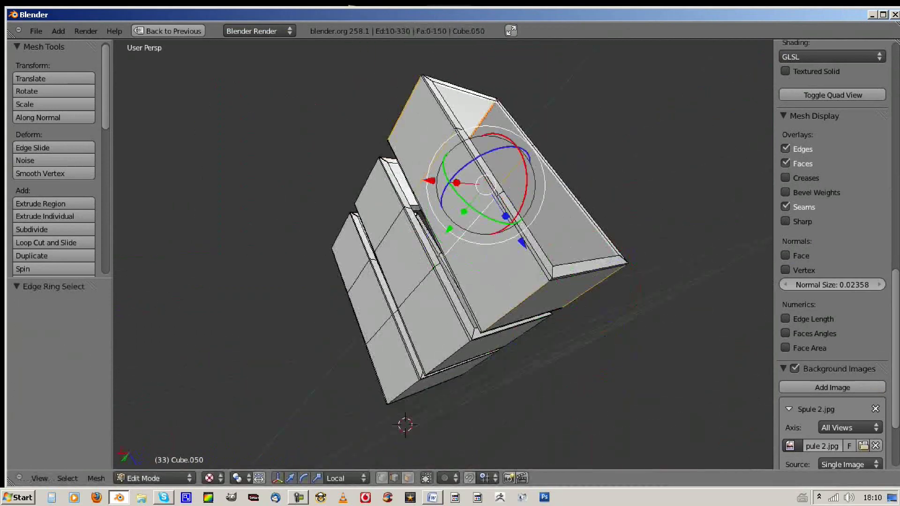
pyautogui.hotkey('ctrl', 'z')
pyautogui.scroll(3, 443, 253)
pyautogui.press('Return')
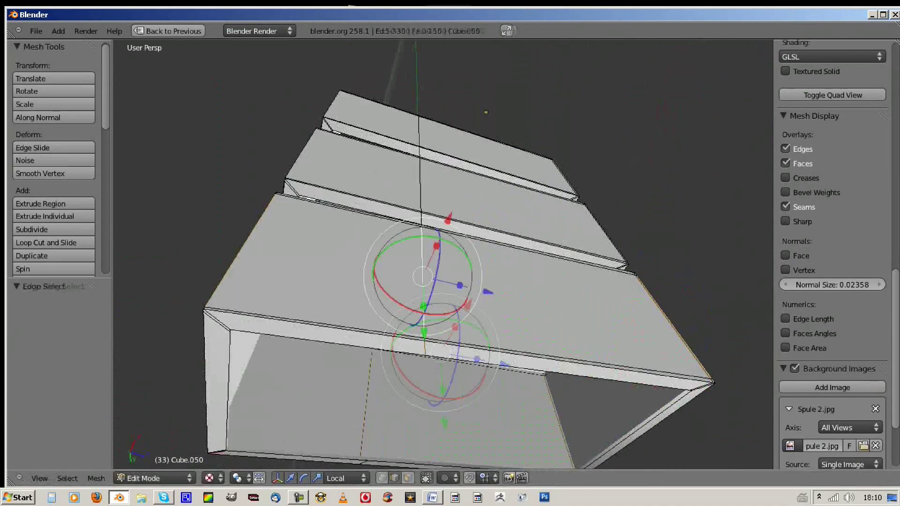
# - Attempt another edge slide along the rail side, dismissing the failed slide
pyautogui.moveTo(422, 235); pyautogui.dragTo(469, 211, button='middle')
pyautogui.press('Return')
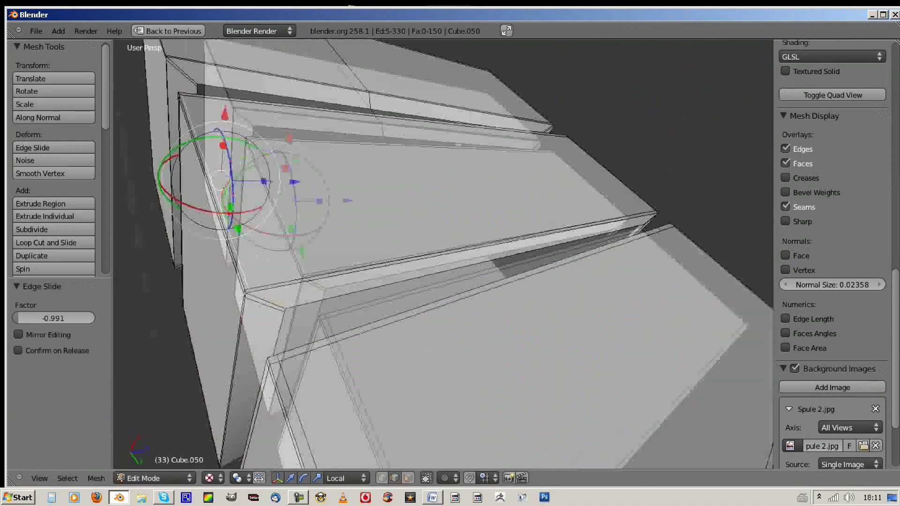
pyautogui.hotkey('ctrl', 'e')
pyautogui.press('Return')
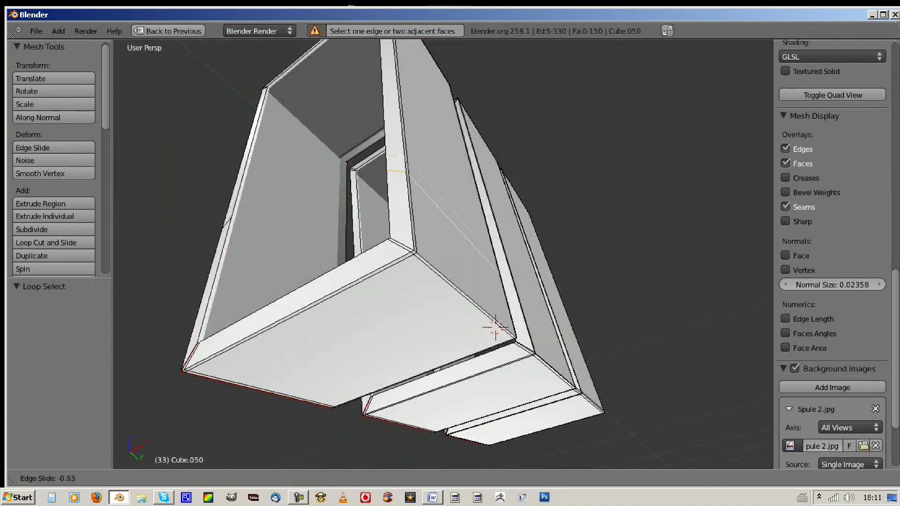
pyautogui.press('Return')
pyautogui.moveTo(422, 234); pyautogui.dragTo(468, 211, button='middle')
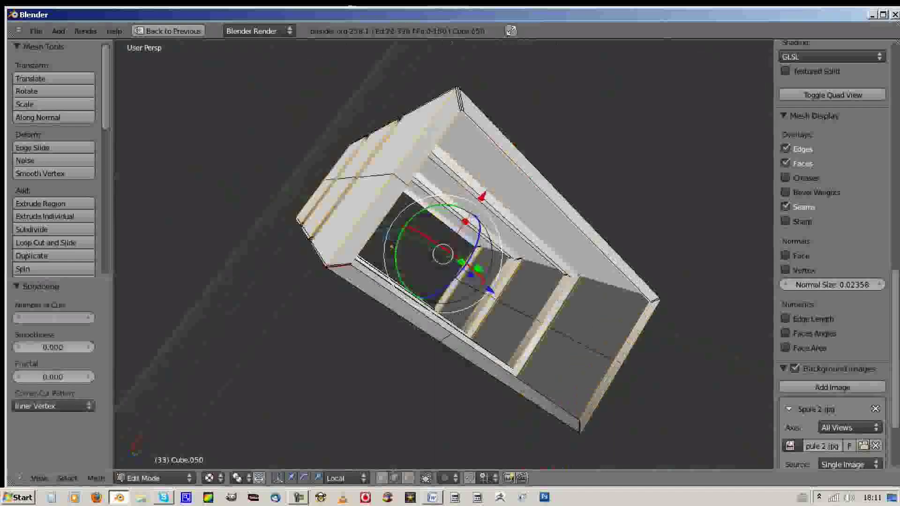
pyautogui.hotkey('ctrl', 'e')
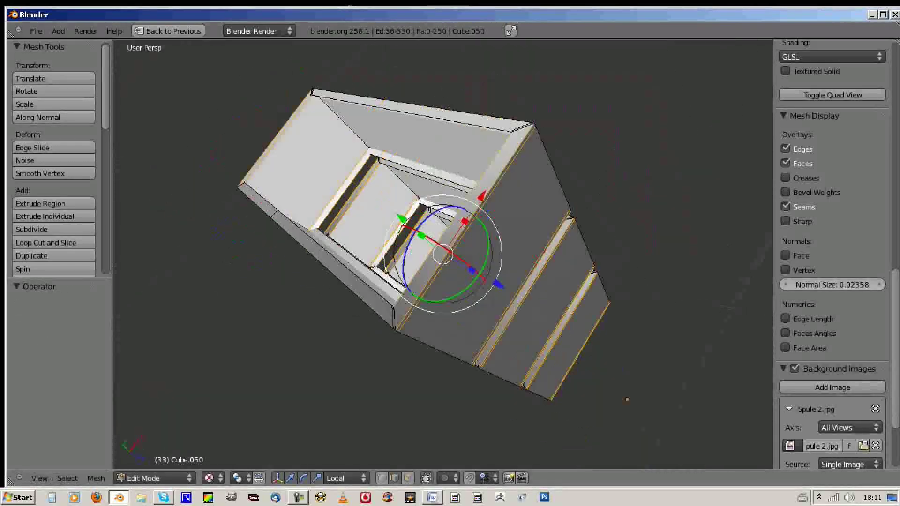
pyautogui.moveTo(443, 256); pyautogui.dragTo(365, 206, button='middle')
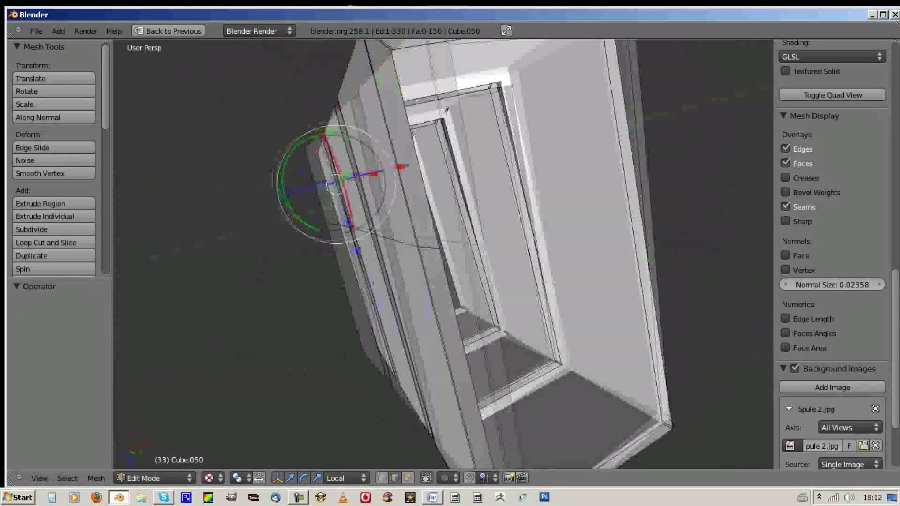
# - Slide an edge loop toward the corner and clear the stray seam on a rail edge
pyautogui.hotkey('ctrl', 'e')
pyautogui.click(342, 237)
pyautogui.moveTo(422, 234); pyautogui.dragTo(469, 211, button='middle')
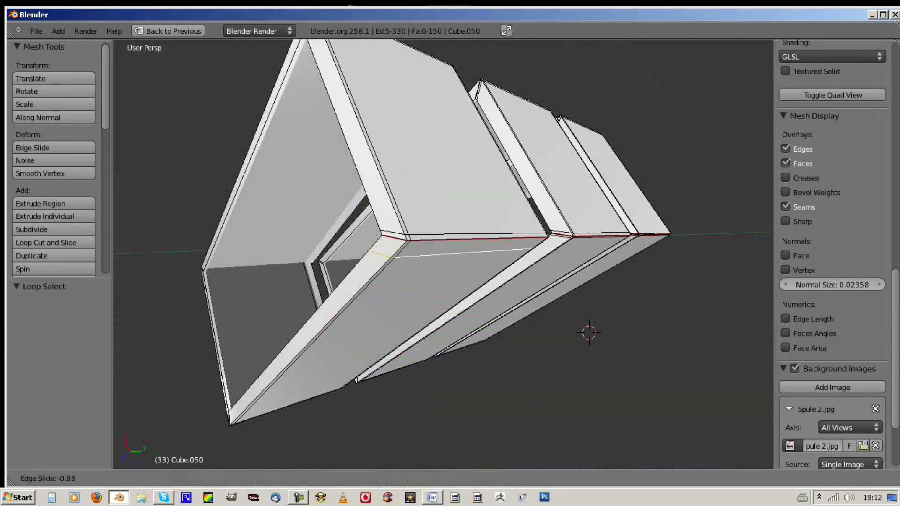
pyautogui.hotkey('ctrl', 'e')
pyautogui.click(420, 86)
pyautogui.moveTo(443, 255); pyautogui.dragTo(422, 234, button='middle')
pyautogui.hotkey('ctrl', 'e')
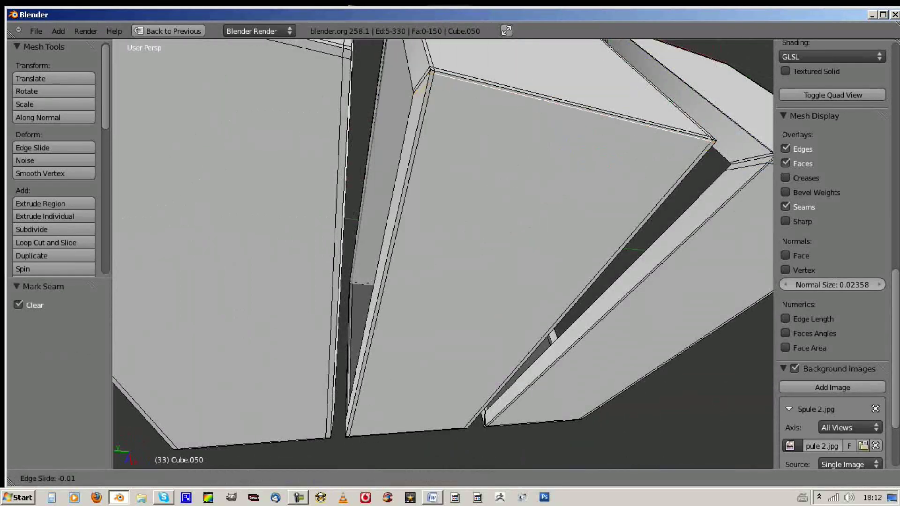
pyautogui.scroll(-5, 443, 255)
pyautogui.moveTo(443, 256)
pyautogui.mouseDown(button='middle')
pyautogui.moveTo(422, 235)
pyautogui.moveTo(426, 187)
pyautogui.moveTo(385, 225)
pyautogui.mouseUp(button='middle')
# - Select a ring of edges across the frame and slide it to a new position
pyautogui.keyDown('ctrl'); pyautogui.keyDown('alt'); pyautogui.rightClick(382, 226); pyautogui.keyUp('alt'); pyautogui.keyUp('ctrl')
pyautogui.hotkey('ctrl', 'e')
pyautogui.click(428, 184)
pyautogui.click(421, 197)
pyautogui.scroll(3, 383, 222)
pyautogui.scroll(-4, 450, 253)
pyautogui.moveTo(450, 254); pyautogui.dragTo(422, 225, button='middle')
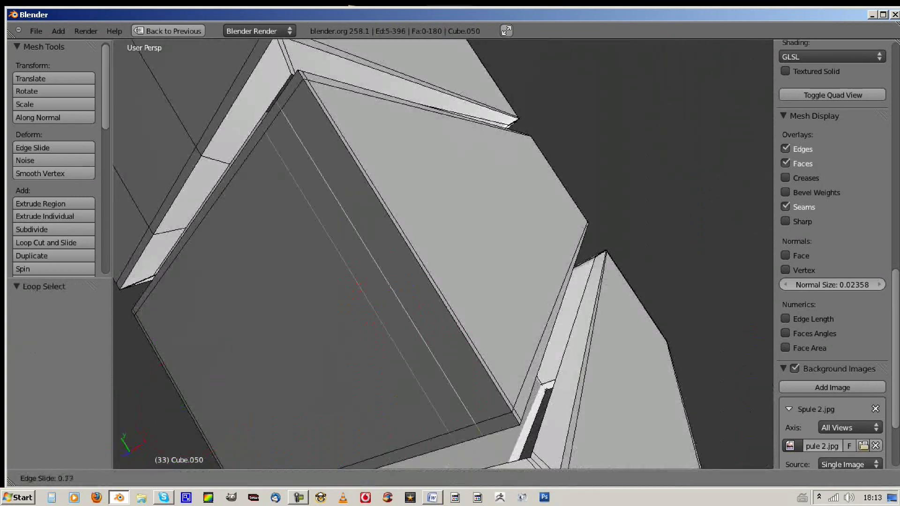
# - Select another frame edge loop and slide it toward the corner
pyautogui.keyDown('alt'); pyautogui.rightClick(328, 187); pyautogui.keyUp('alt')
pyautogui.hotkey('ctrl', 'e')
pyautogui.click(357, 196)
pyautogui.click(517, 388)
pyautogui.hotkey('ctrl', 'e')
pyautogui.click(424, 251)
pyautogui.scroll(-3, 424, 251)
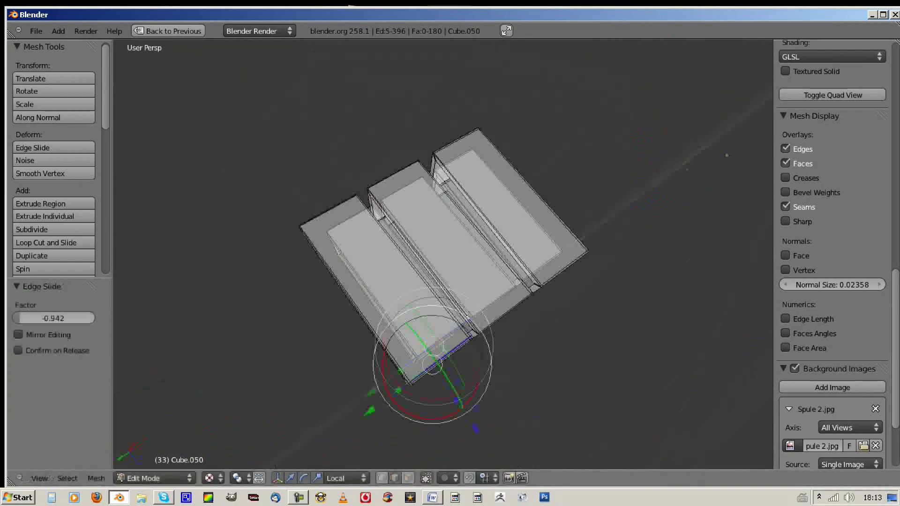
# - Grow the selection to the full face loop and shrink it slightly inward
pyautogui.press('w')
pyautogui.scroll(4, 361, 281)
pyautogui.scroll(-3, 450, 253)
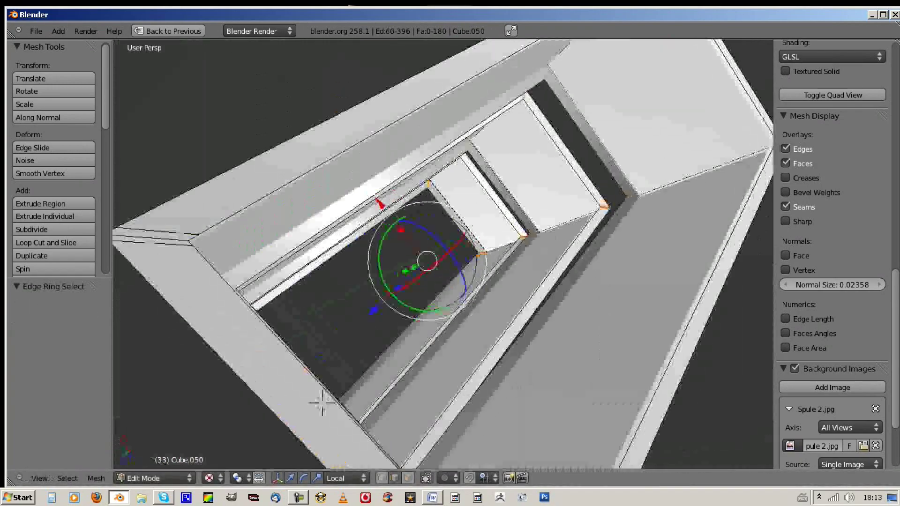
pyautogui.moveTo(322, 401); pyautogui.dragTo(328, 375, button='middle')
pyautogui.moveTo(450, 253)
pyautogui.mouseDown(button='middle')
pyautogui.moveTo(408, 267)
pyautogui.moveTo(443, 253)
pyautogui.moveTo(407, 267)
pyautogui.moveTo(443, 253)
pyautogui.moveTo(425, 262)
pyautogui.mouseUp(button='middle')
pyautogui.hotkey('alt', 's')
# - Confirm the slight inward shrink of the face loop and select the whole mesh
pyautogui.press('Return')
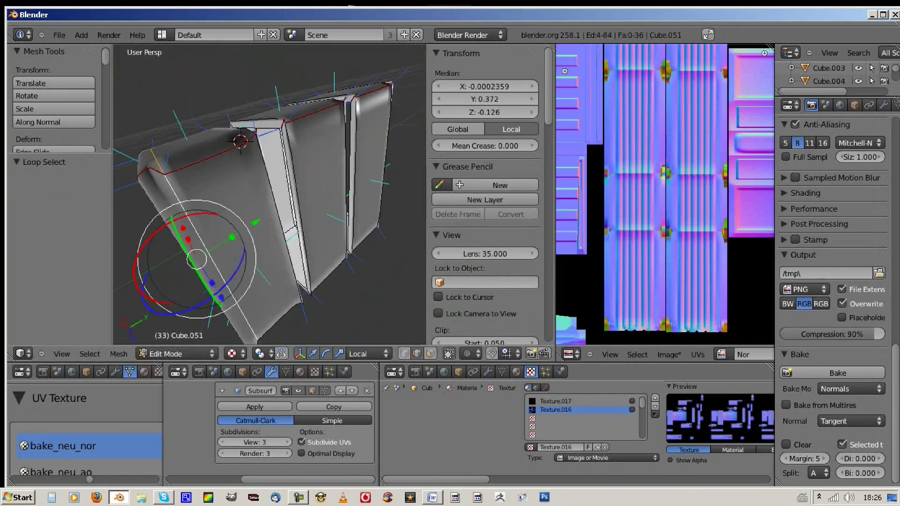
pyautogui.press('a')
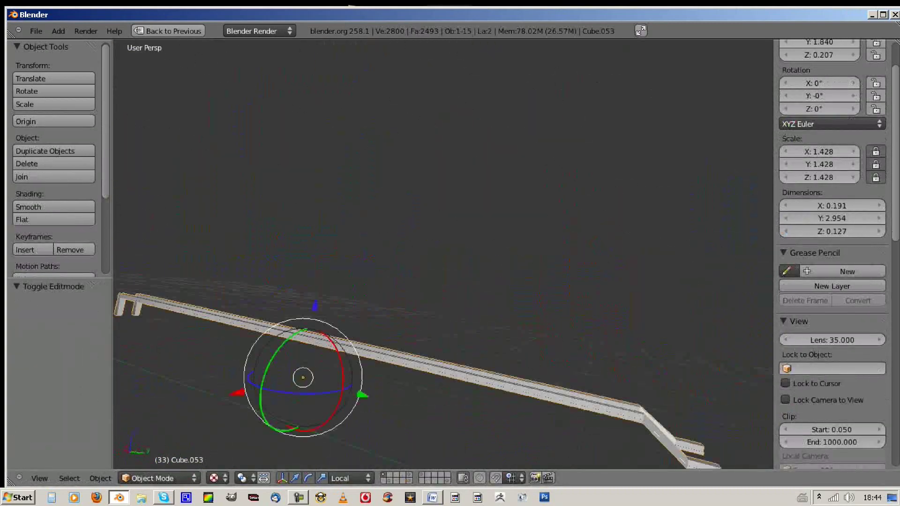
# - Slide an edge loop along the bent end of the long rail piece
pyautogui.hotkey('ctrl', 'Up')
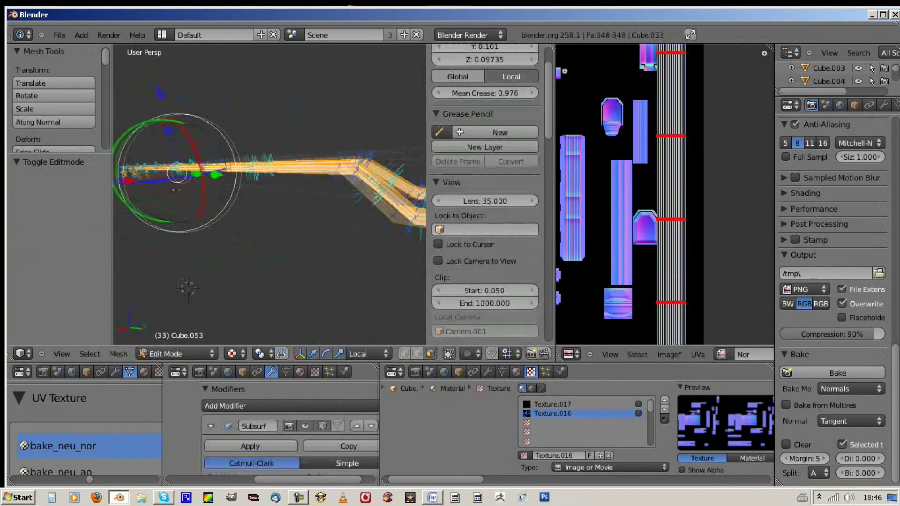
pyautogui.hotkey('ctrl', 'Up')
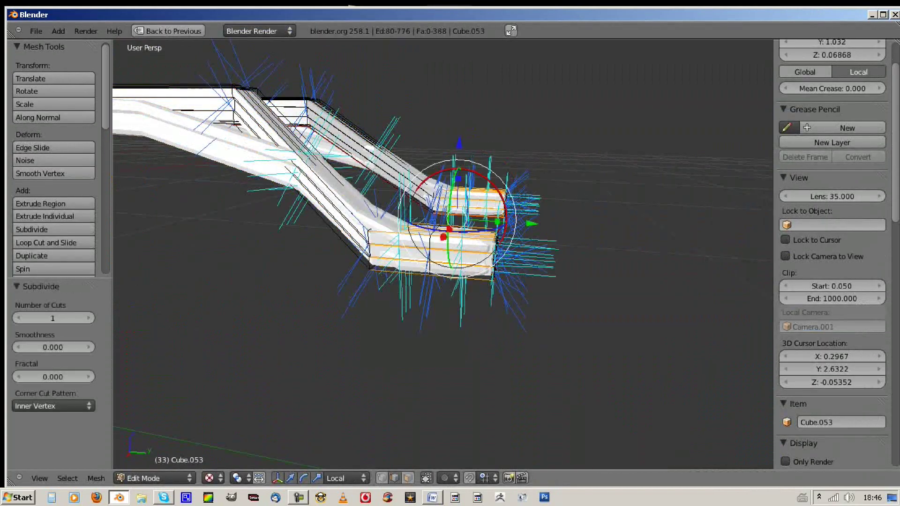
pyautogui.press('g')
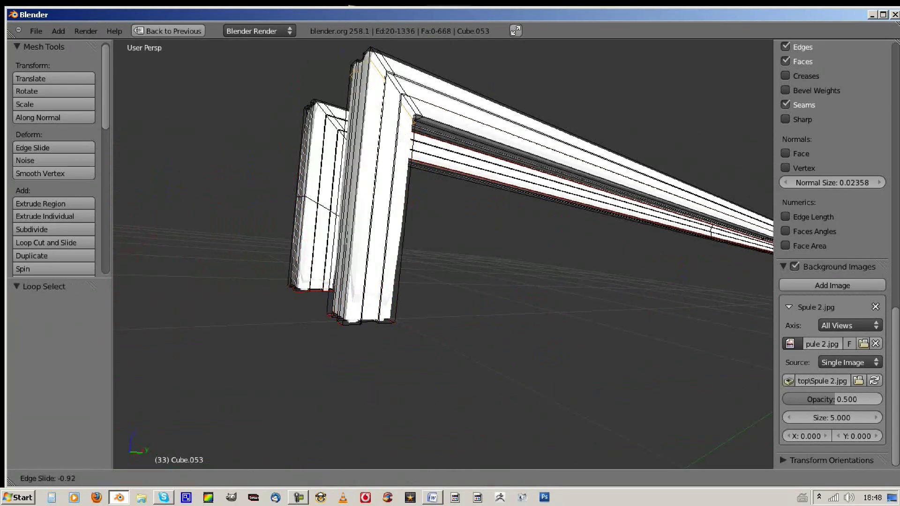
pyautogui.press('Return')
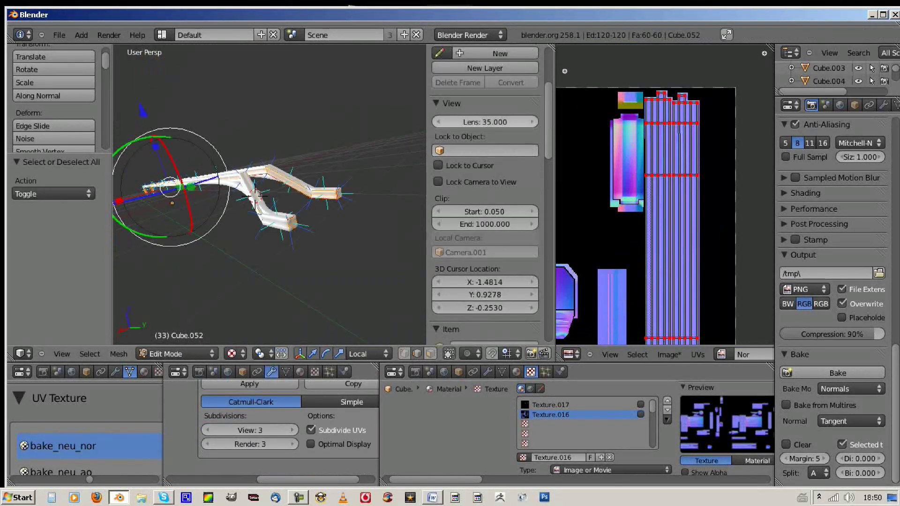
# - Return to Object Mode and save the baked Nor normal map image
pyautogui.press('Tab')
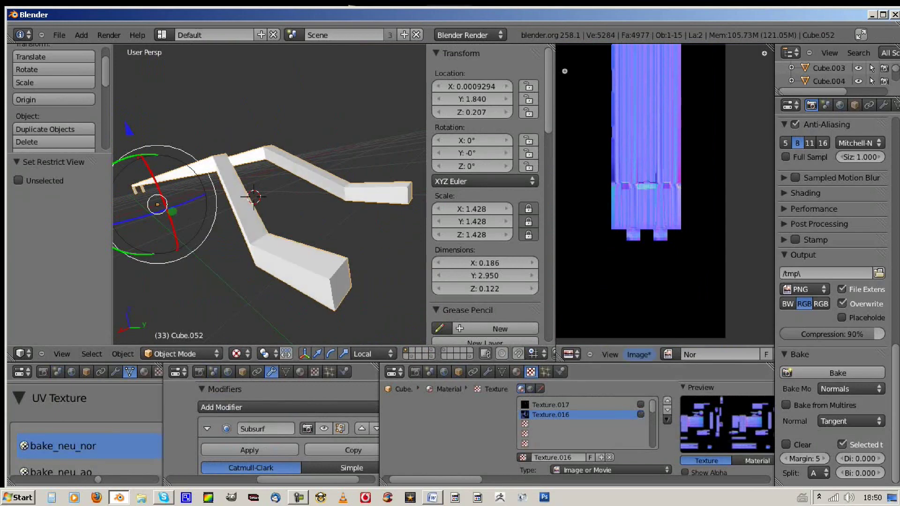
pyautogui.click(638, 354)
pyautogui.press('Return')
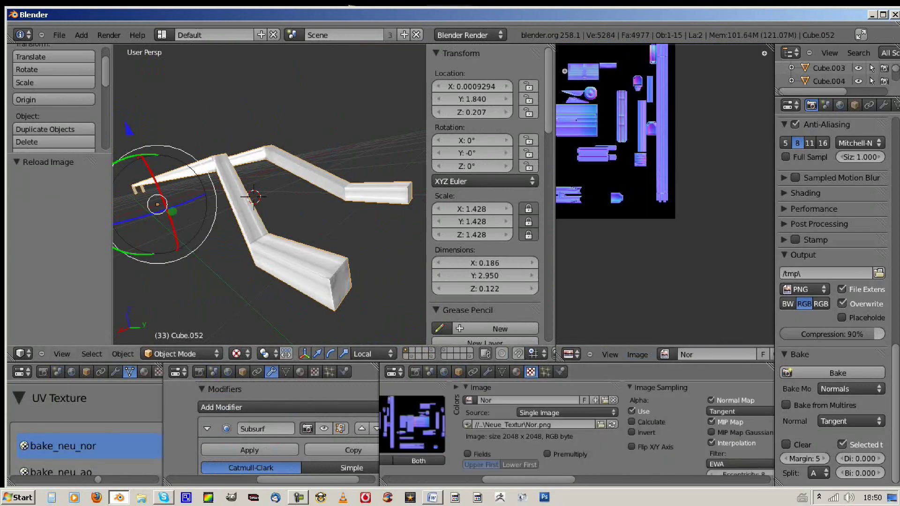
pyautogui.press('a')
pyautogui.hotkey('ctrl', 'Up')
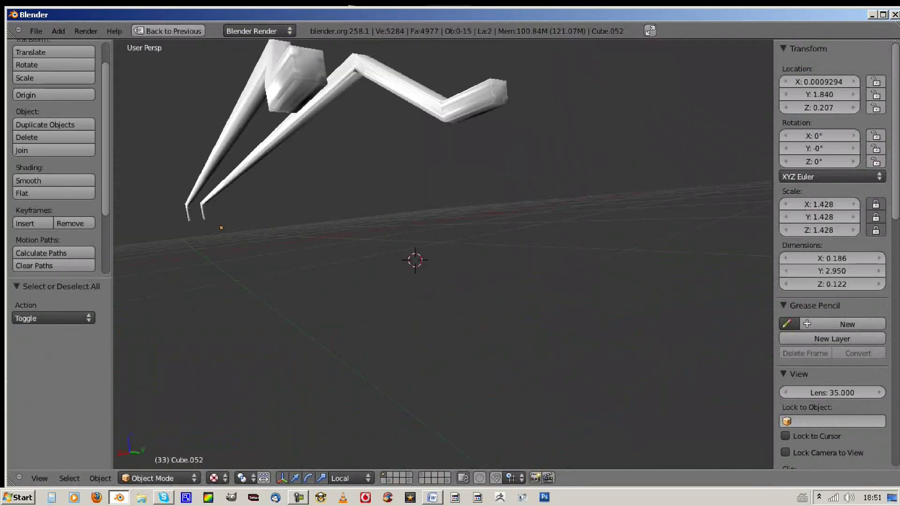
# - Move the lamp to a new position
pyautogui.press('m')
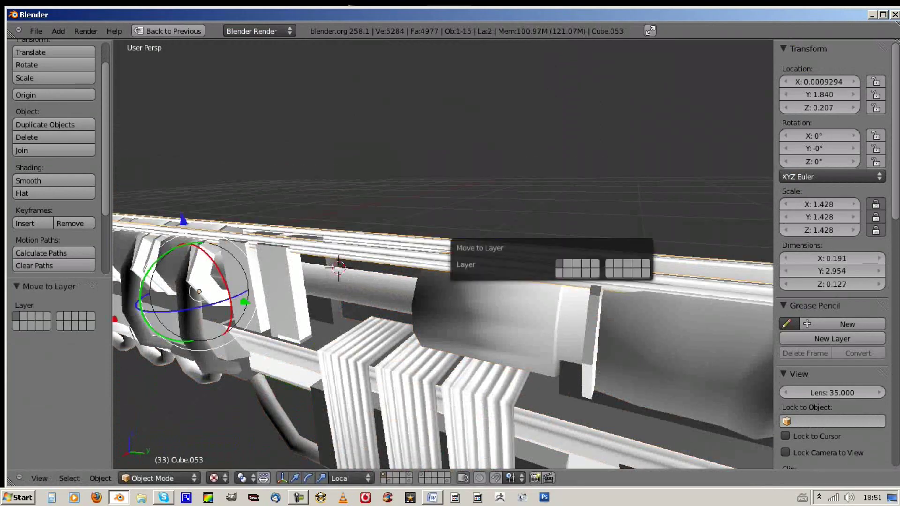
pyautogui.press('Escape')
pyautogui.press('g')
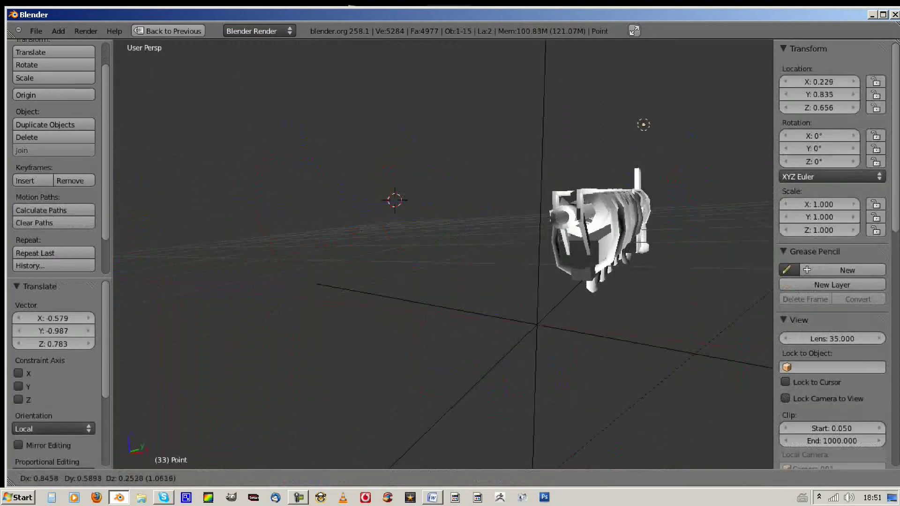
pyautogui.press('Escape')
# - Reveal all gun parts, then hide everything except the Cube.053 rail tubes
pyautogui.press('Tab')
pyautogui.press('Tab')
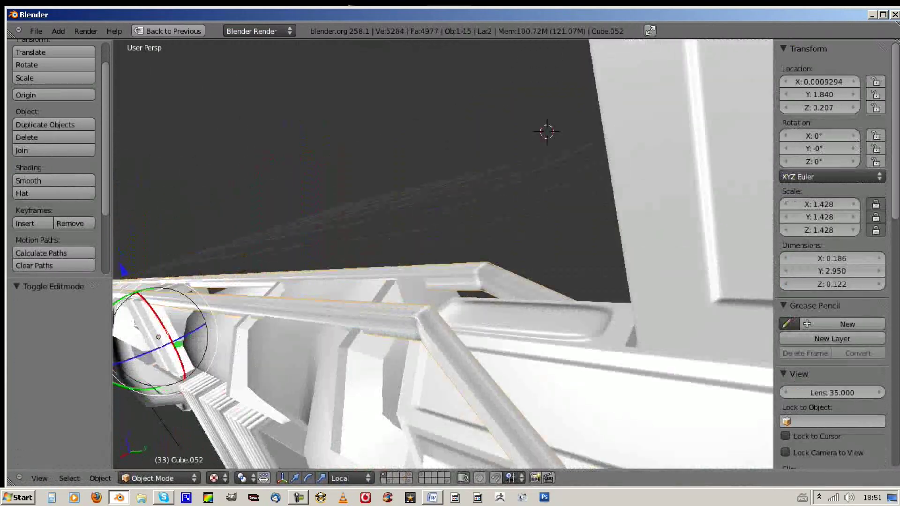
pyautogui.hotkey('alt', 'h')
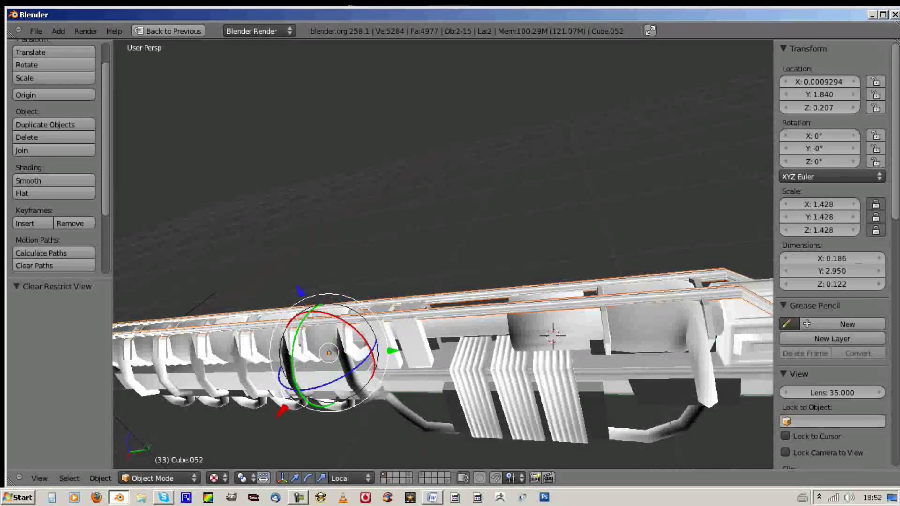
pyautogui.hotkey('shift', 'h')
pyautogui.press('Tab')
pyautogui.press('Tab')
# - Select all of Cube.052's mesh in Edit Mode and mark its edges sharp
pyautogui.hotkey('ctrl', 'Up')
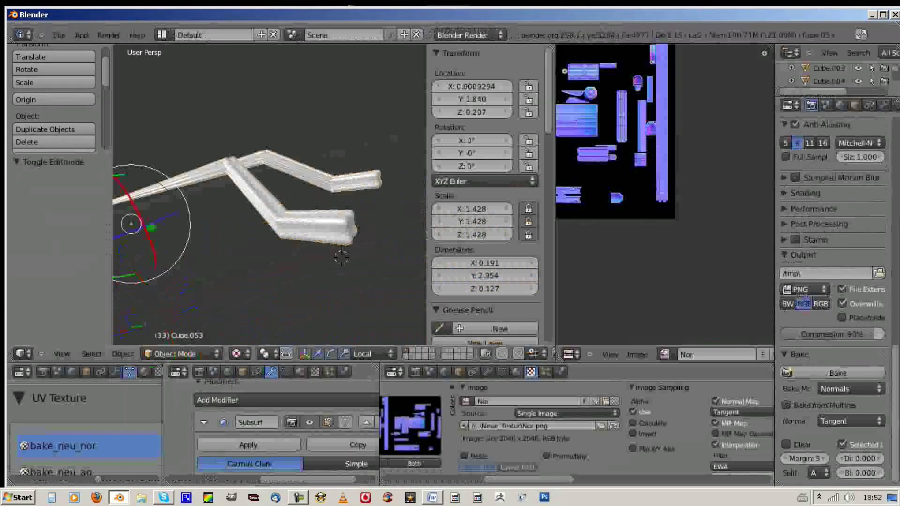
pyautogui.hotkey('ctrl', 'Up')
pyautogui.press('Tab')
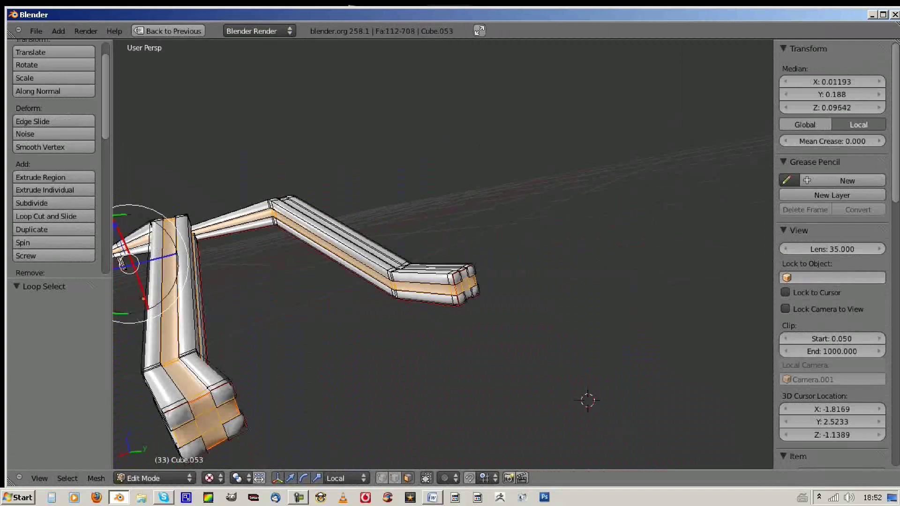
pyautogui.press('Tab')
pyautogui.hotkey('ctrl', 'Up')
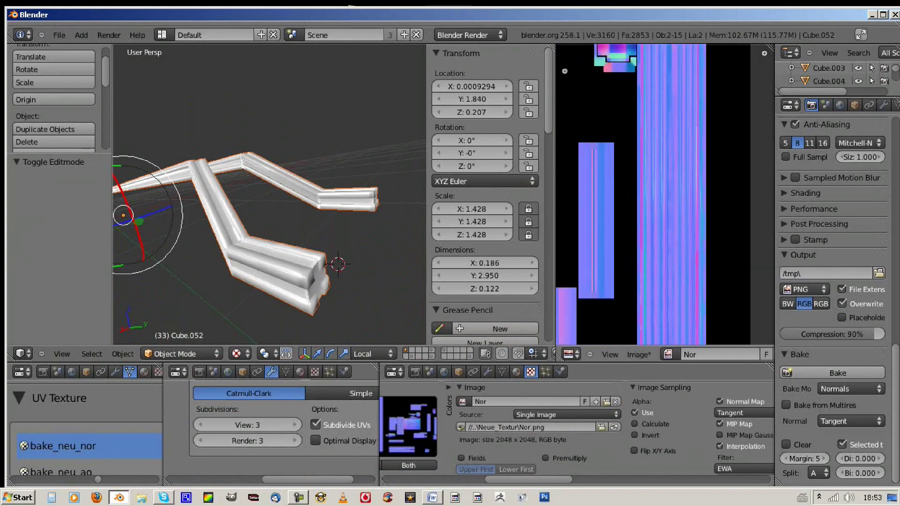
pyautogui.press('Tab')
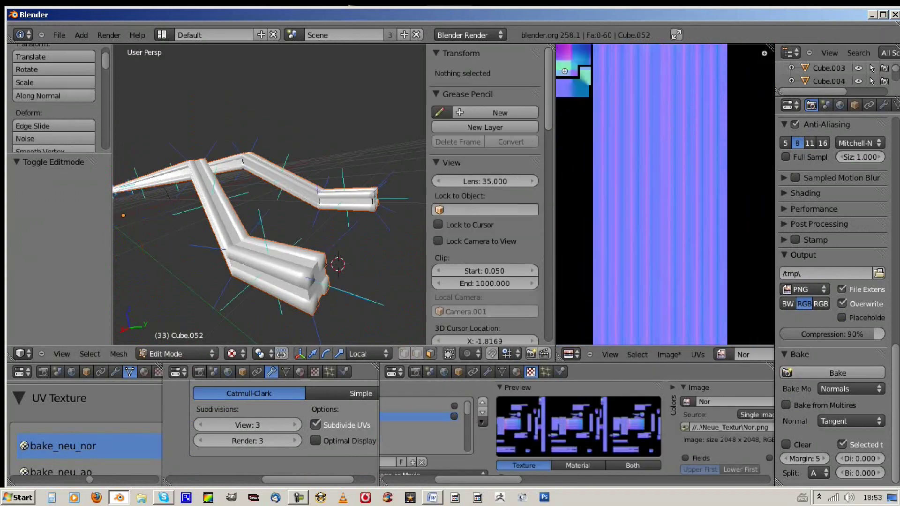
pyautogui.press('a')
pyautogui.hotkey('ctrl', 'e')
# - Add an Edge Split modifier, then duplicate the rail and enter its mesh editing
pyautogui.click(253, 146)
pyautogui.click(235, 434)
pyautogui.click(225, 268)
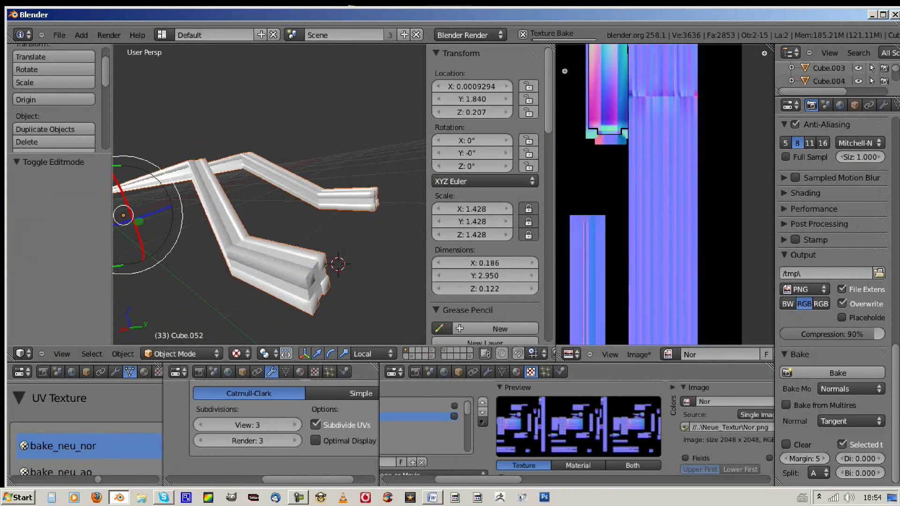
pyautogui.hotkey('shift', 'd')
pyautogui.press('Tab')
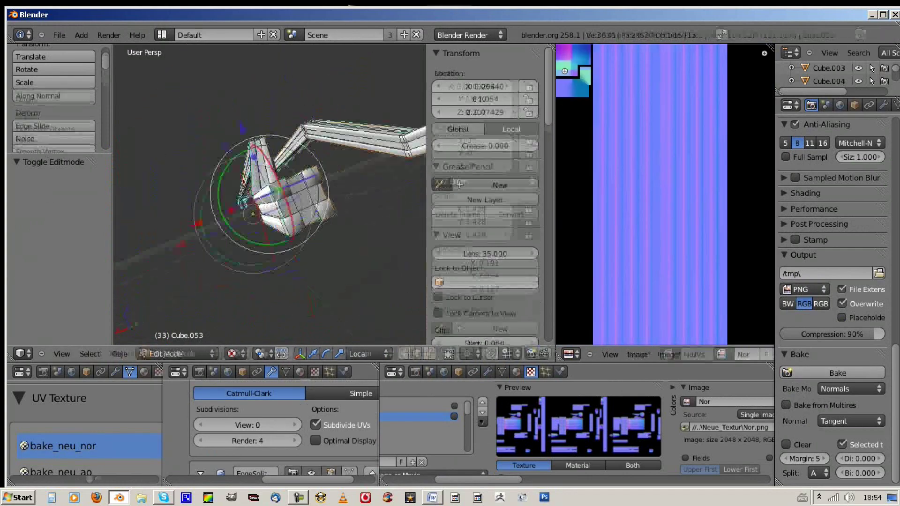
# - Delete and restore the duplicate rail, then shrink the rail slightly along its normals
pyautogui.press('Tab')
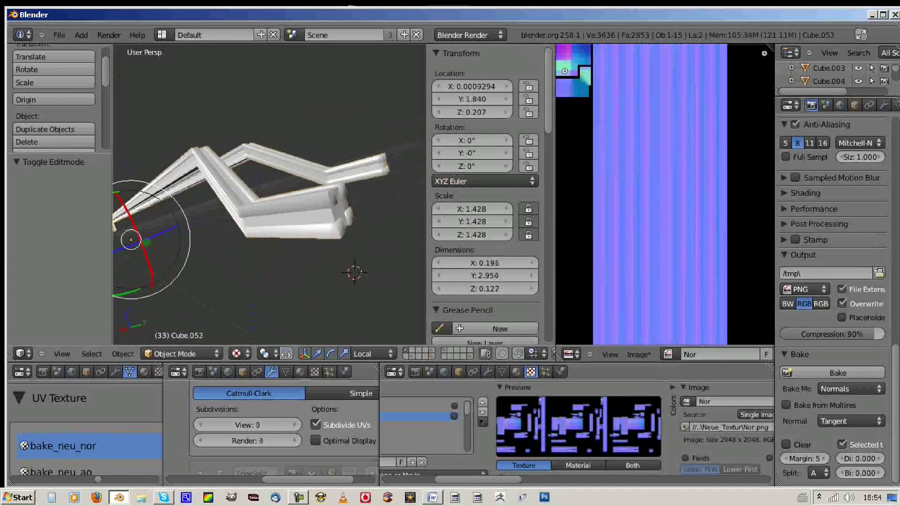
pyautogui.press('Delete')
pyautogui.moveTo(269, 196); pyautogui.dragTo(300, 188, button='middle')
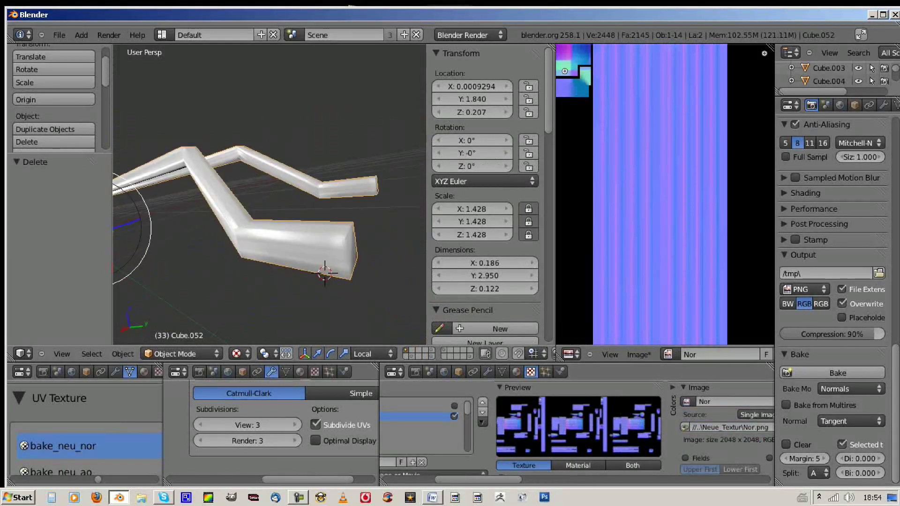
pyautogui.hotkey('ctrl', 'z')
pyautogui.hotkey('ctrl', 'z')
pyautogui.hotkey('alt', 's')
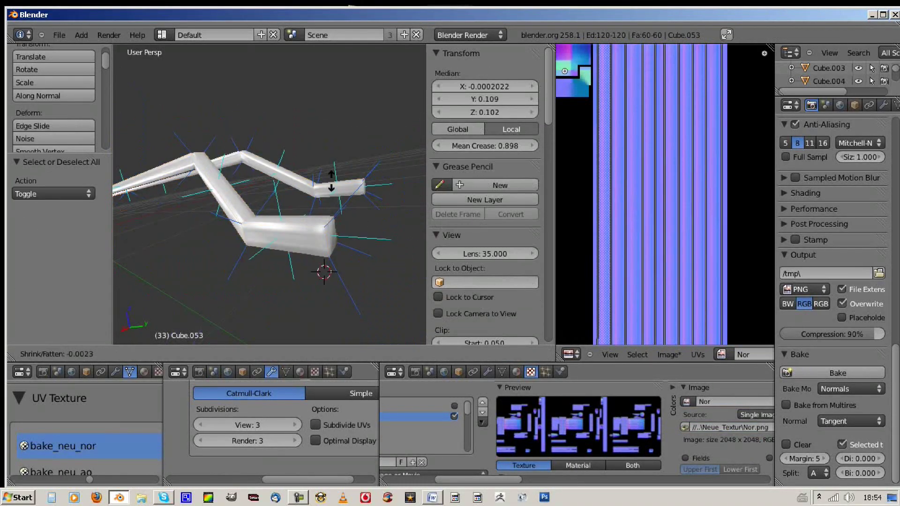
pyautogui.click(337, 176)
pyautogui.moveTo(337, 176); pyautogui.dragTo(323, 183, button='middle')
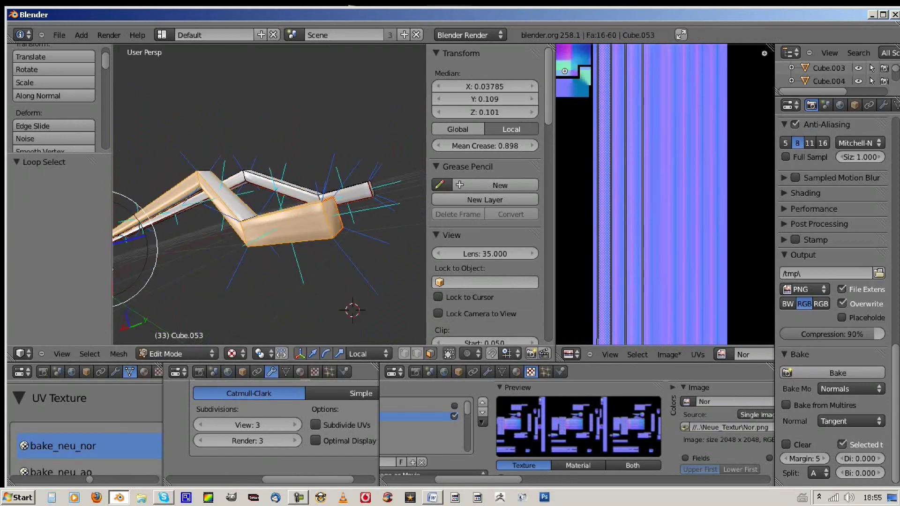
# - Subdivide the rail mesh with two cuts and select a face loop
pyautogui.click(88, 193)
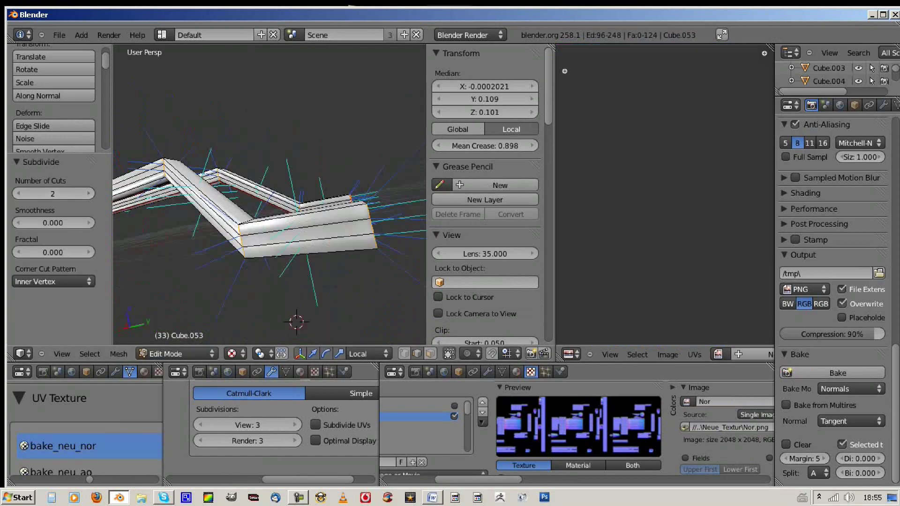
pyautogui.press('w')
pyautogui.press('Return')
pyautogui.keyDown('alt'); pyautogui.rightClick(304, 213); pyautogui.keyUp('alt')
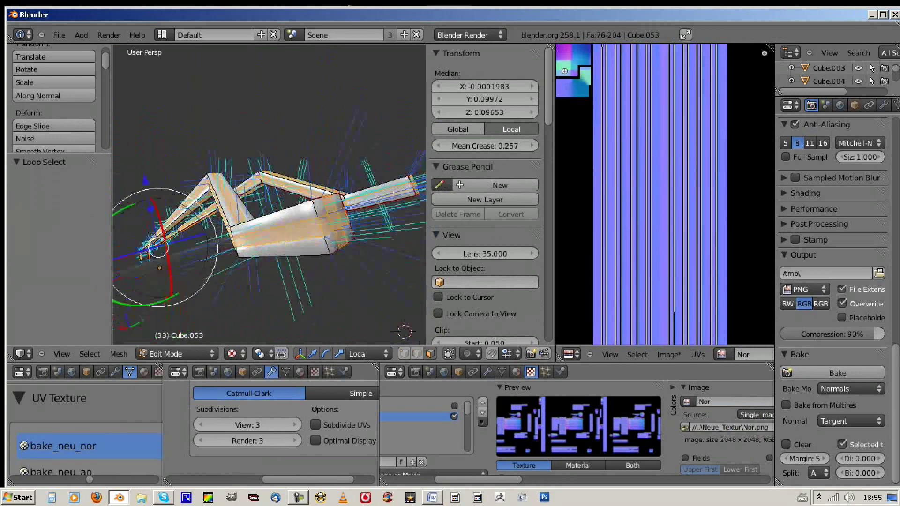
# - Give the rail a Subdivision Surface modifier and return to editing Cube.053 fully selected
pyautogui.press('Tab')
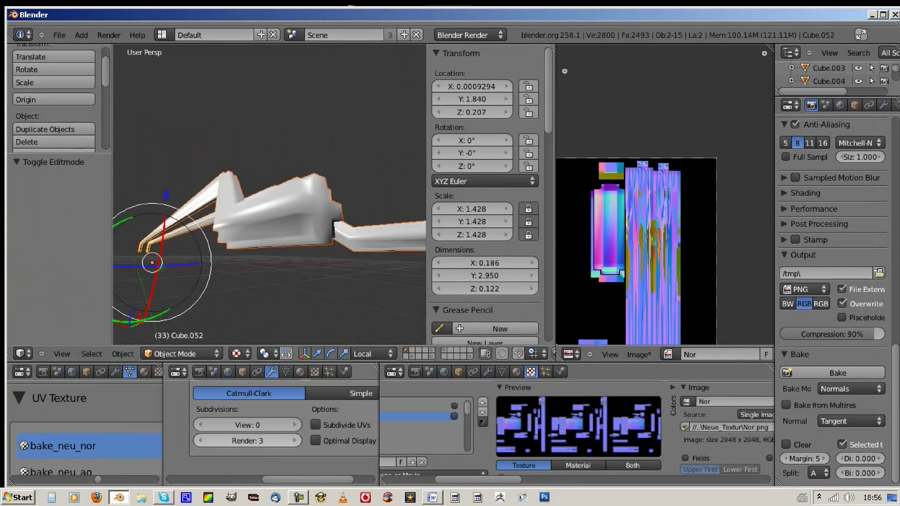
pyautogui.scroll(2, 664, 196)
pyautogui.hotkey('ctrl', 'x')
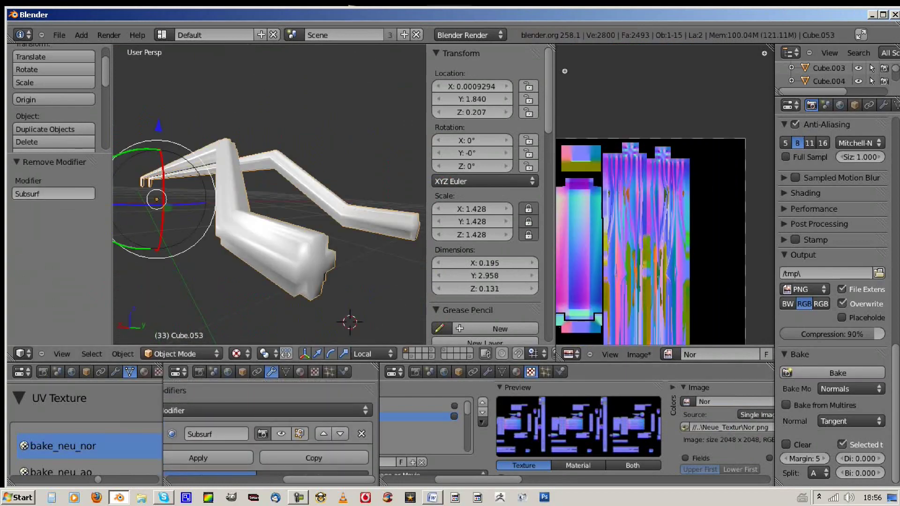
pyautogui.hotkey('ctrl', 'z')
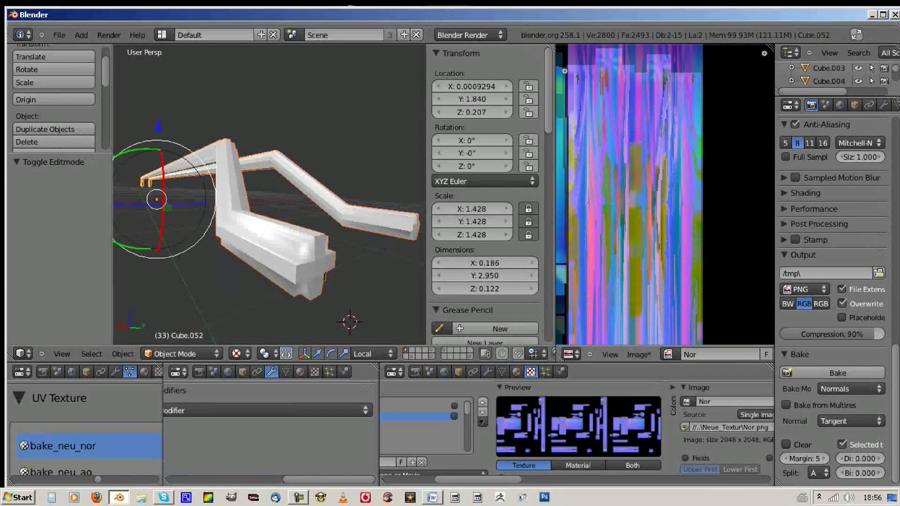
pyautogui.press('Tab')
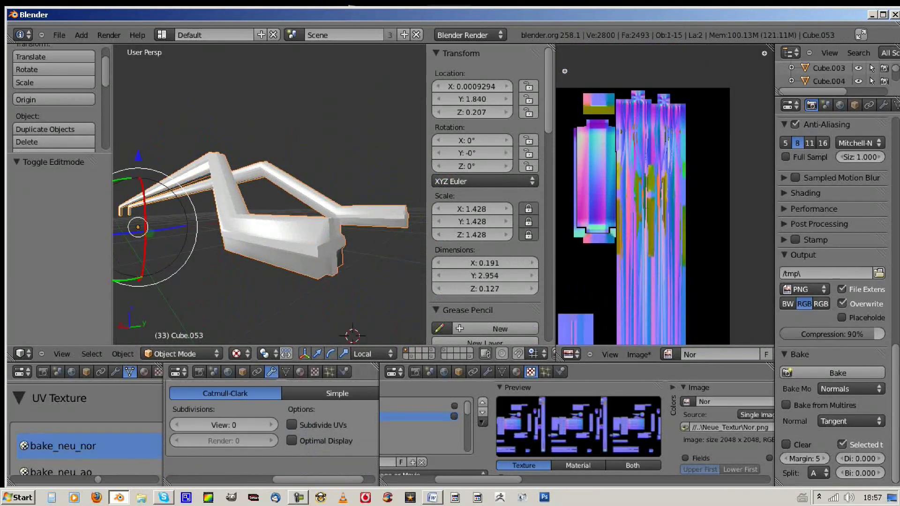
pyautogui.hotkey('ctrl', 'z')
pyautogui.hotkey('ctrl', 'z')
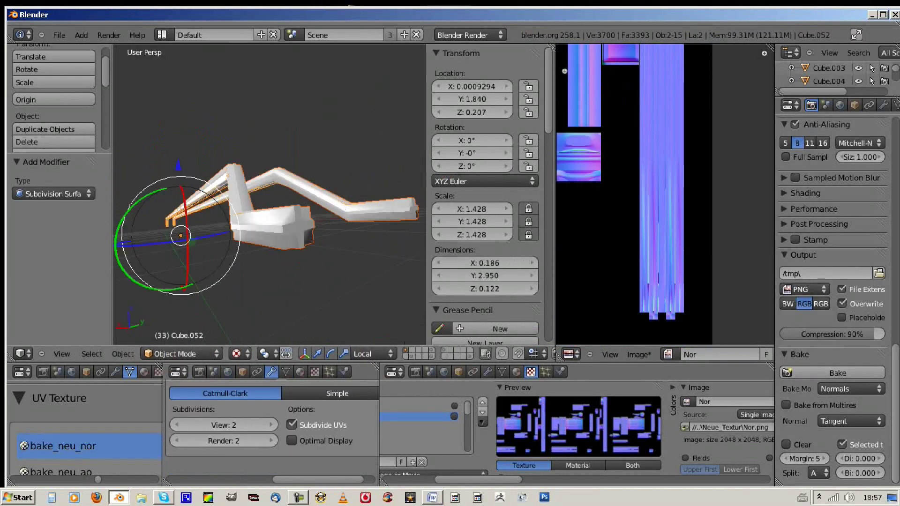
pyautogui.hotkey('ctrl', 'shift', 'z')
pyautogui.hotkey('ctrl', 'shift', 'z')
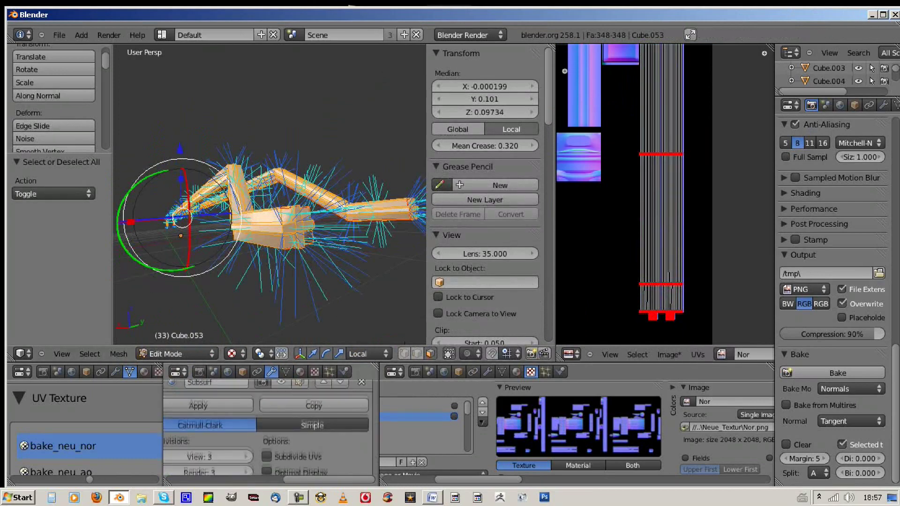
# - Step through undo/redo to isolate Cube.053 and select edge loops around its tube ends
pyautogui.hotkey('ctrl', 'z')
pyautogui.hotkey('ctrl', 'z')
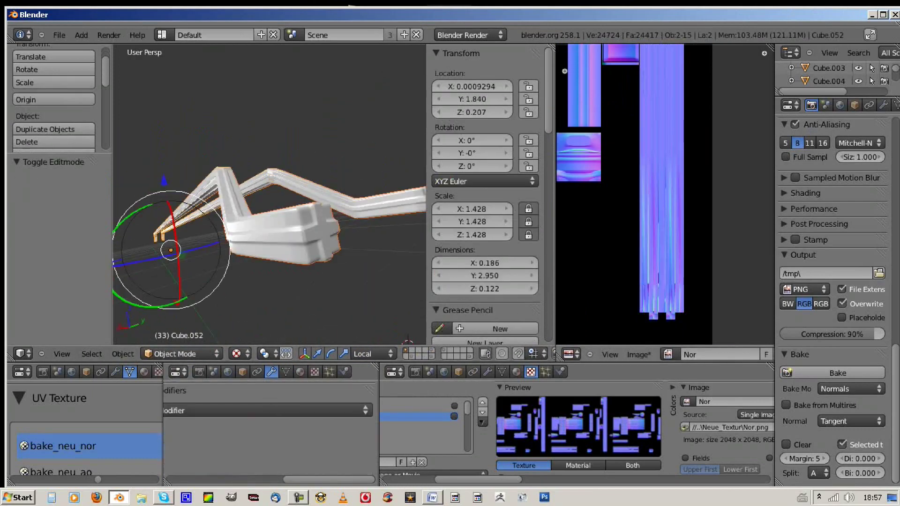
pyautogui.hotkey('ctrl', 'shift', 'z')
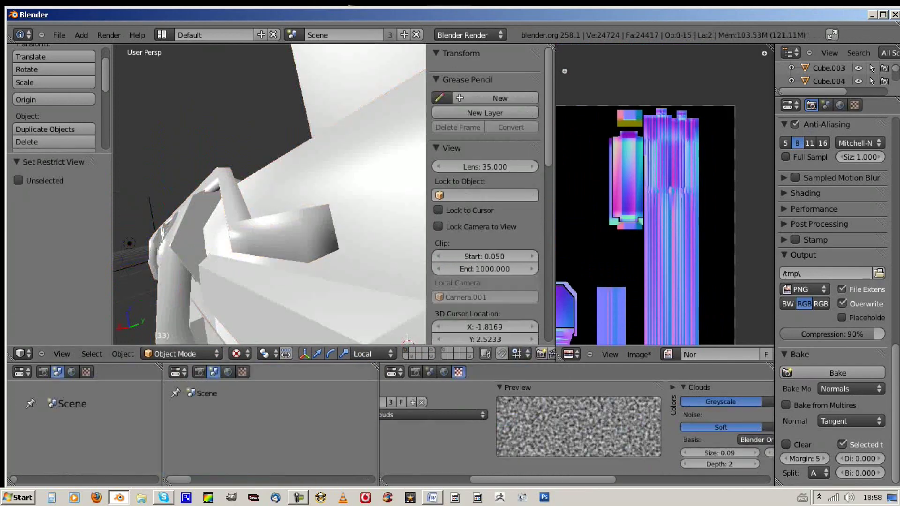
pyautogui.hotkey('ctrl', 'shift', 'z')
pyautogui.hotkey('ctrl', 'shift', 'z')
pyautogui.hotkey('ctrl', 'shift', 'z')
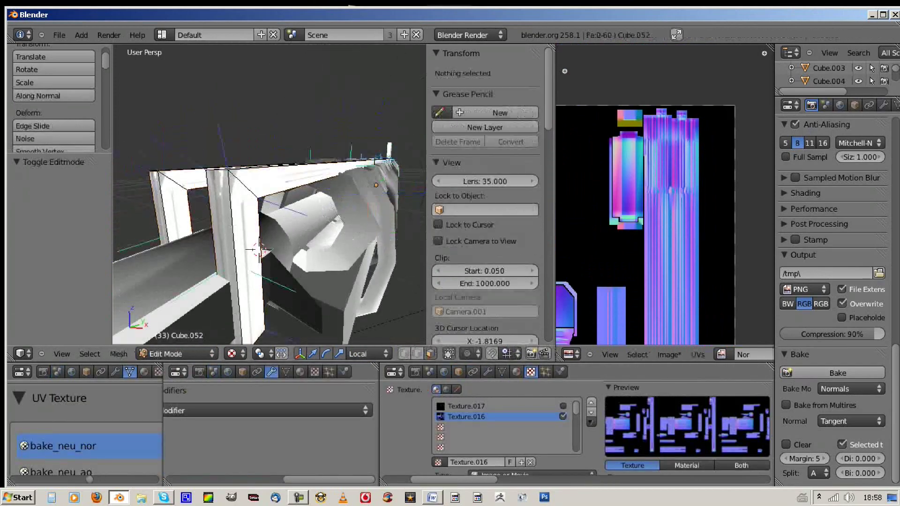
pyautogui.hotkey('ctrl', 'z')
pyautogui.hotkey('ctrl', 'shift', 'z')
pyautogui.hotkey('ctrl', 'shift', 'z')
pyautogui.hotkey('ctrl', 'shift', 'z')
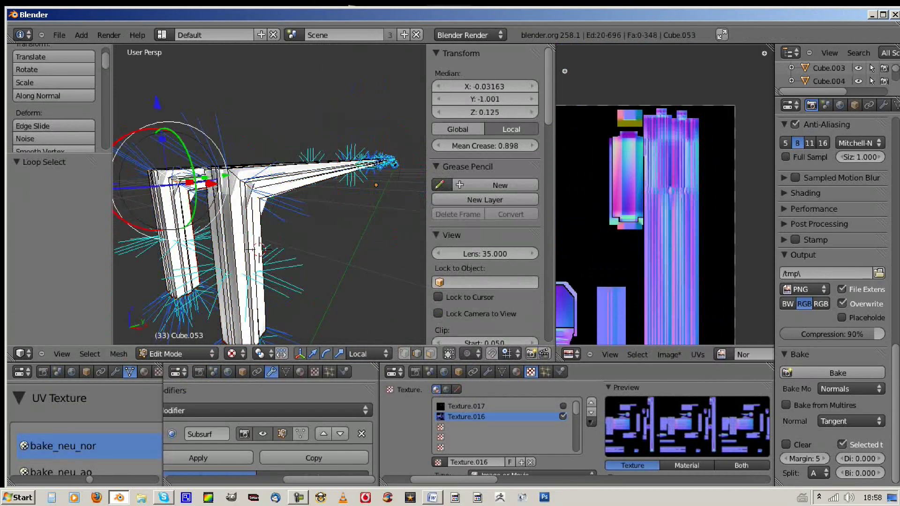
pyautogui.hotkey('ctrl', 'z')
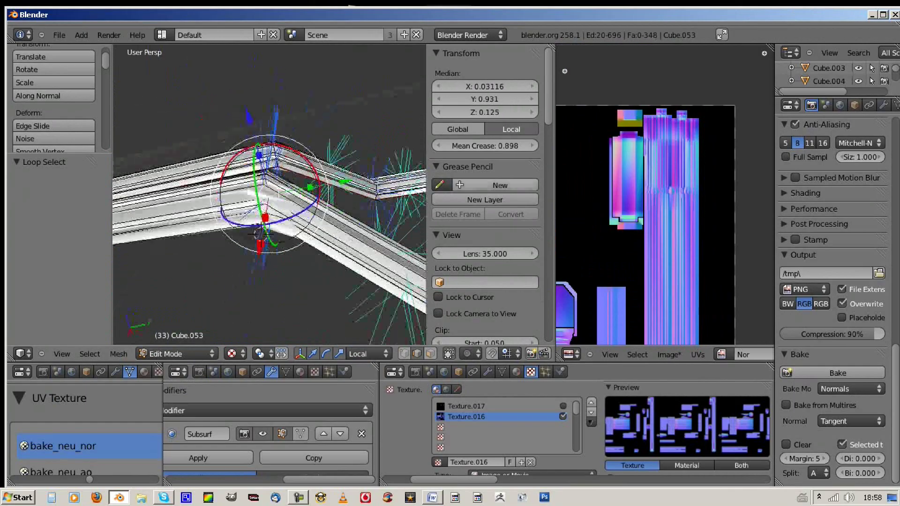
pyautogui.hotkey('ctrl', 'z')
pyautogui.hotkey('ctrl', 'z')
pyautogui.hotkey('ctrl', 'z')
pyautogui.hotkey('ctrl', 'shift', 'z')
pyautogui.hotkey('ctrl', 'shift', 'z')
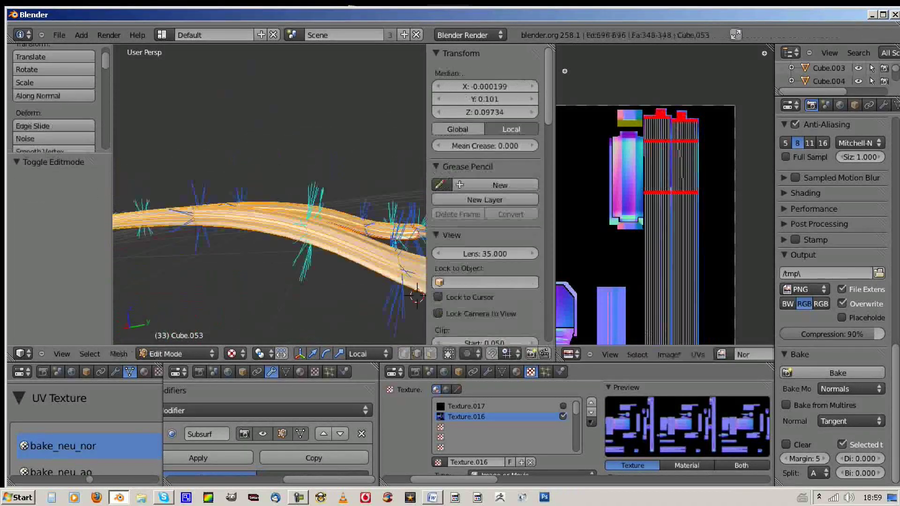
pyautogui.hotkey('ctrl', 'shift', 'z')
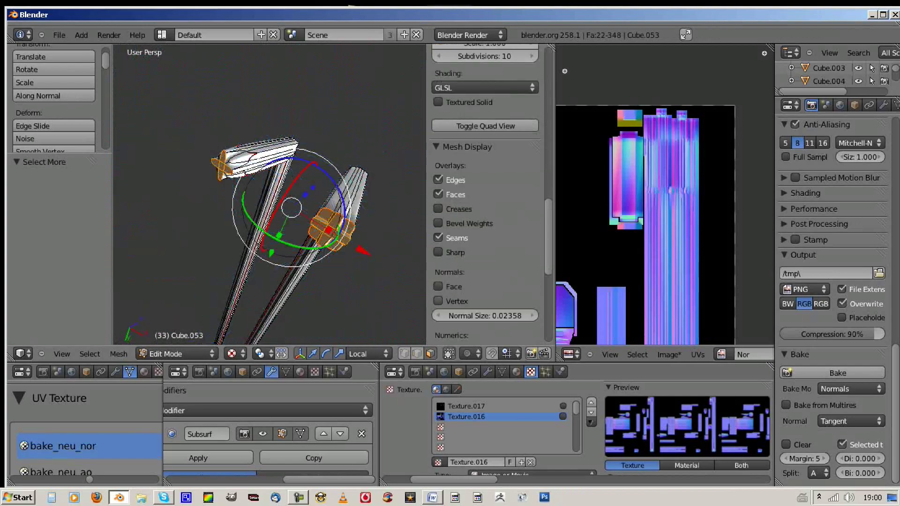
# - Unhide every gun part and open the Image menu to save the baked normal map
pyautogui.hotkey('ctrl', 'Up')
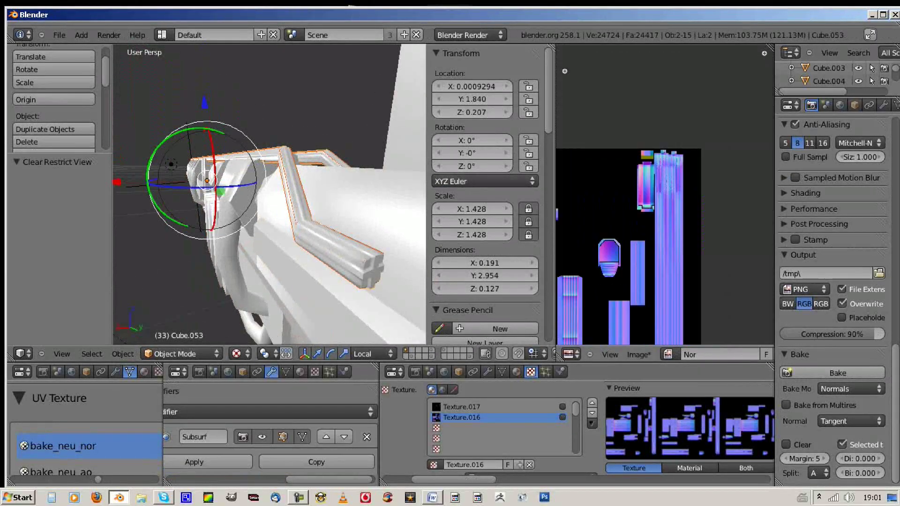
pyautogui.hotkey('shift', 'h')
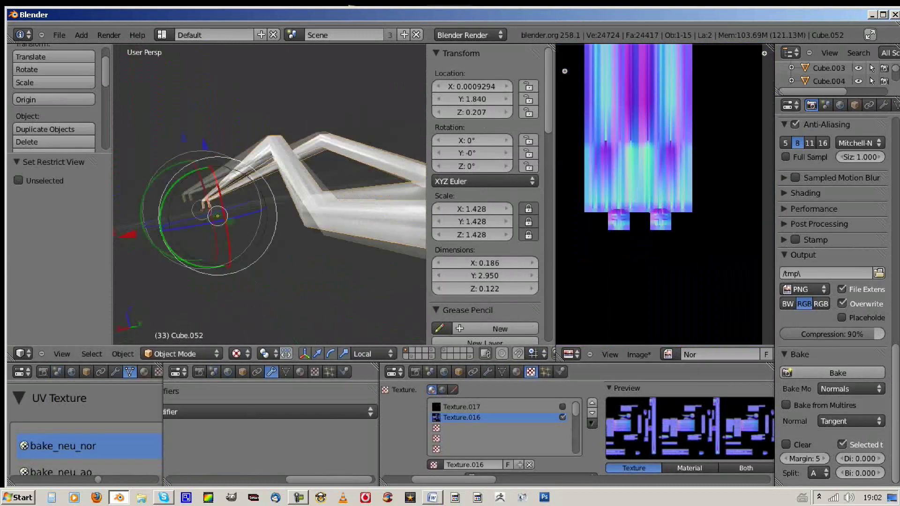
pyautogui.press('Tab')
pyautogui.press('Tab')
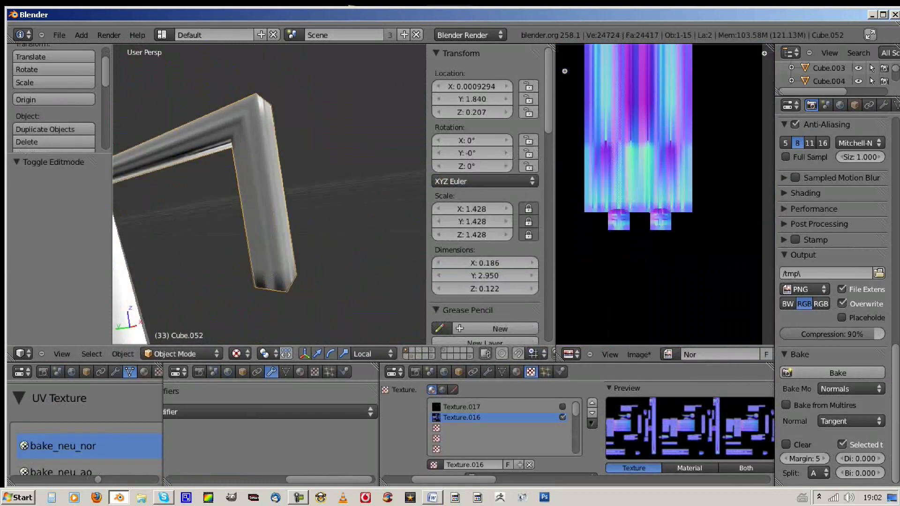
pyautogui.hotkey('alt', 'h')
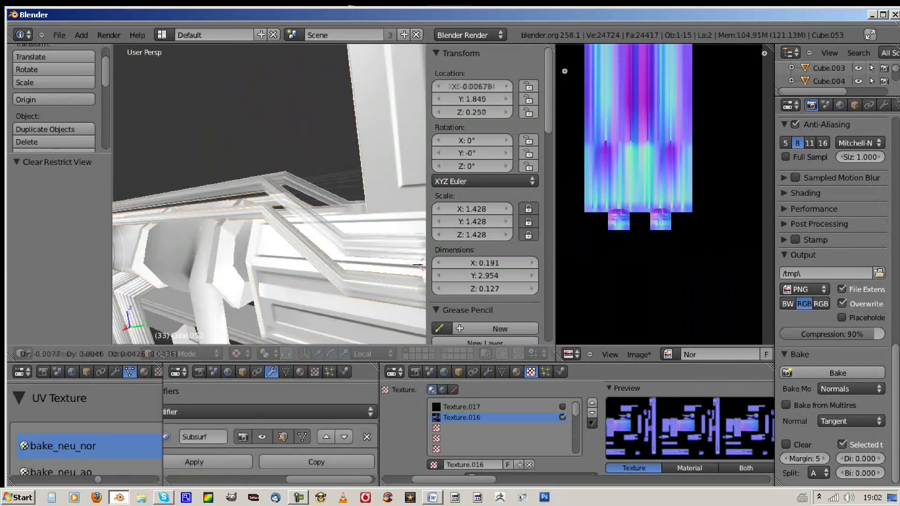
pyautogui.scroll(-3, 269, 194)
pyautogui.click(638, 355)
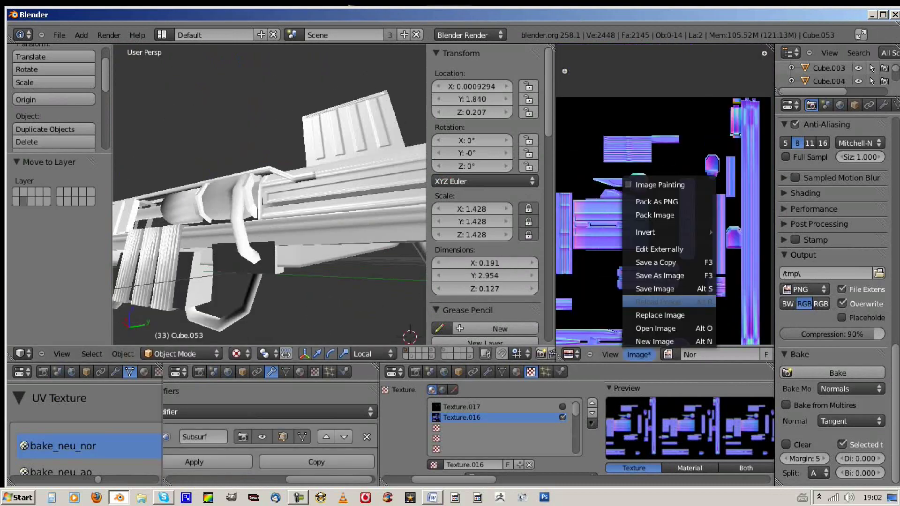